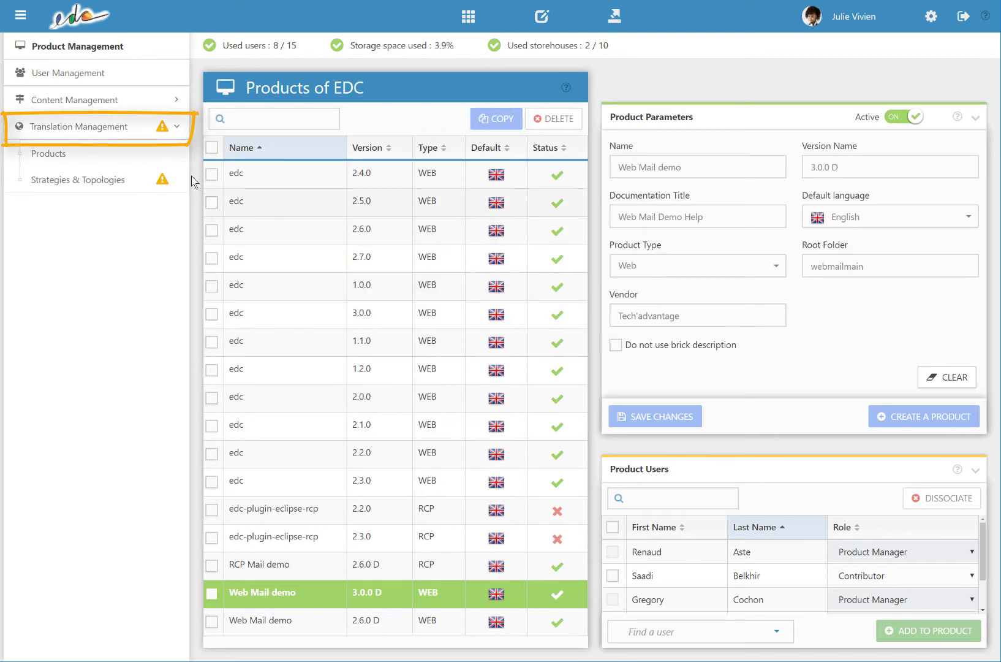
Open the translation settings for strategies and topologies and display the French labels.
click(62, 154)
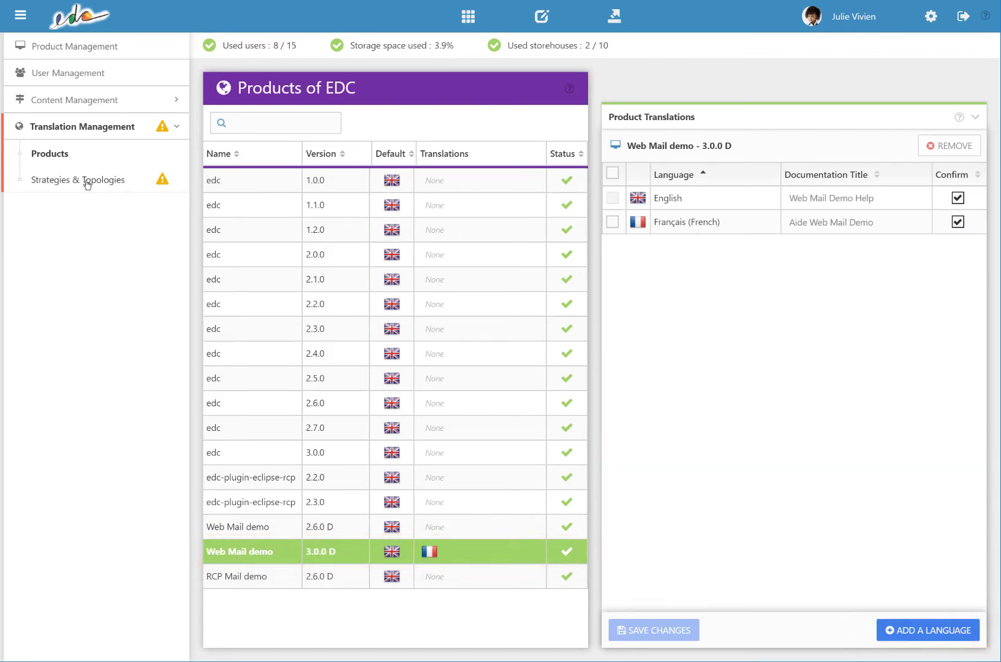
click(86, 179)
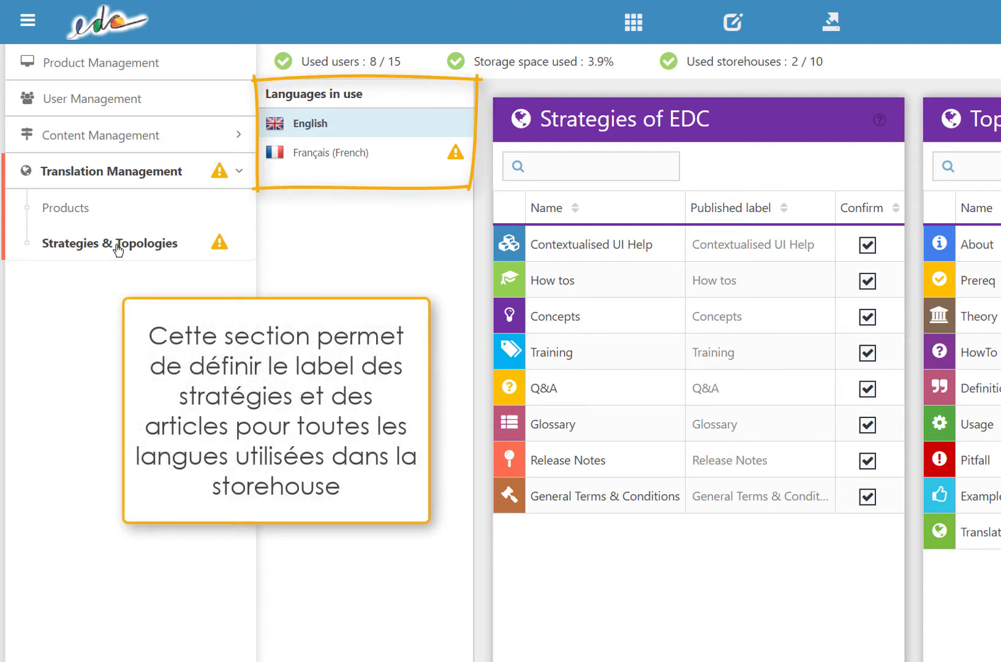
click(351, 161)
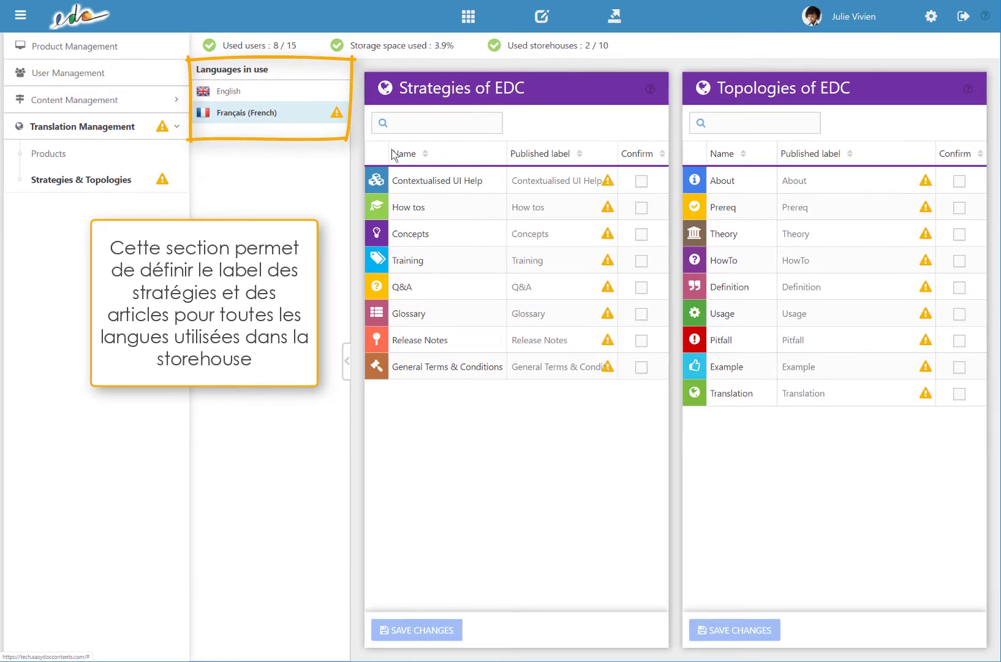
Set the French published label of the Contextualised UI Help strategy to "Aide Contextuelle".
click(523, 179)
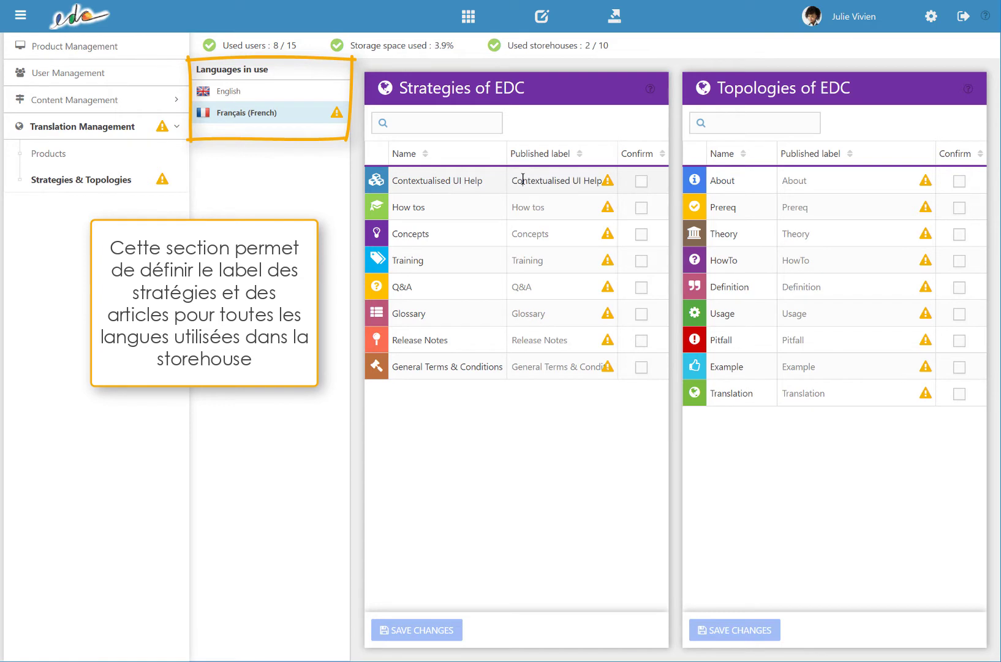
key(Delete)
key(Delete)
key(Delete)
key(Delete)
key(Delete)
key(Delete)
key(Delete)
key(Delete)
key(Delete)
key(Delete)
key(Delete)
key(Delete)
key(Delete)
key(Delete)
key(Delete)
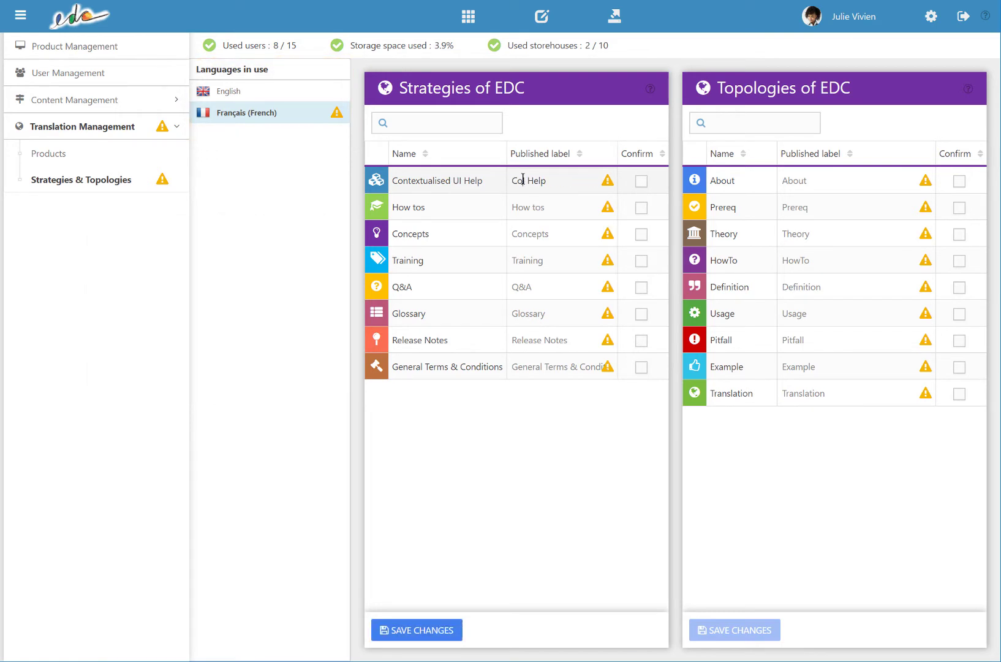
key(BackSpace)
text(Aide Contextuelle)
Set the published labels of the How tos and Training strategies to "Comment faire ?" and "Formation".
click(551, 206)
key(ctrl+a)
text(Comment faire ?)
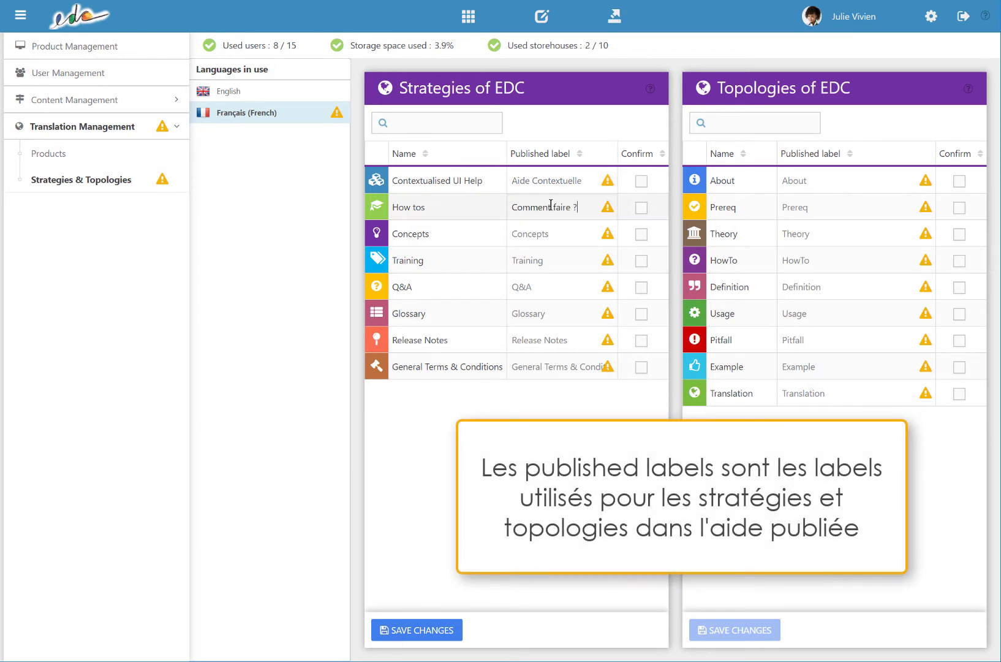
click(560, 265)
key(ctrl+a)
text(Formation)
Set the published labels of the Q&A and Glossary strategies to "Q&R" and "Glossaire".
click(533, 286)
key(BackSpace)
text(R)
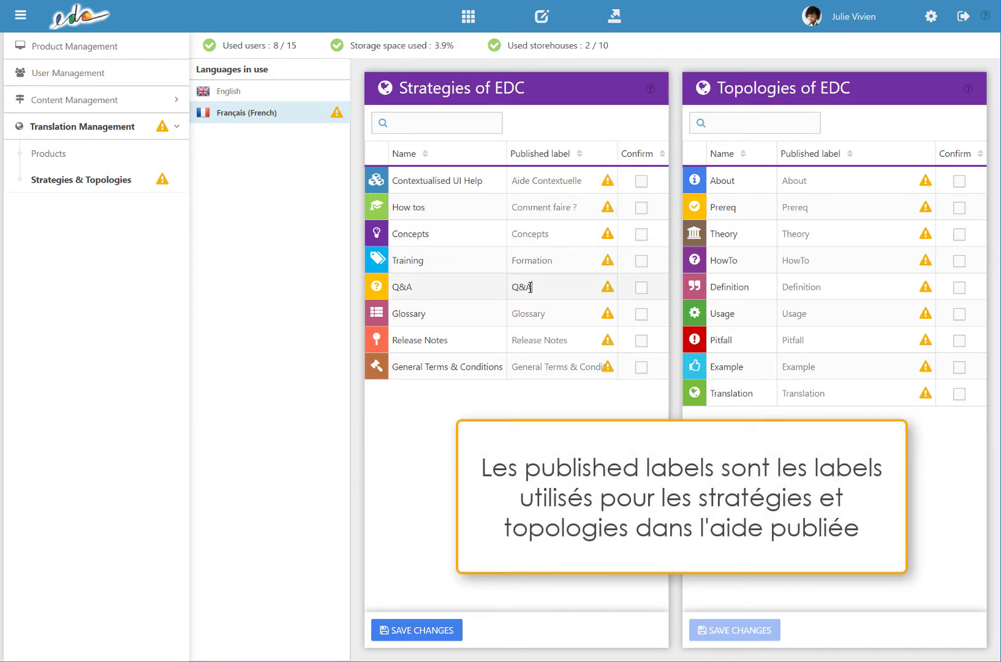
click(560, 313)
key(BackSpace)
key(BackSpace)
text(ire)
Label the Release Notes strategy "Notes de version" and General Terms & Conditions "Conditions Générales d'Utilisation".
text(Notes)
drag(567, 340, 626, 370)
text( de versionConditions Général)
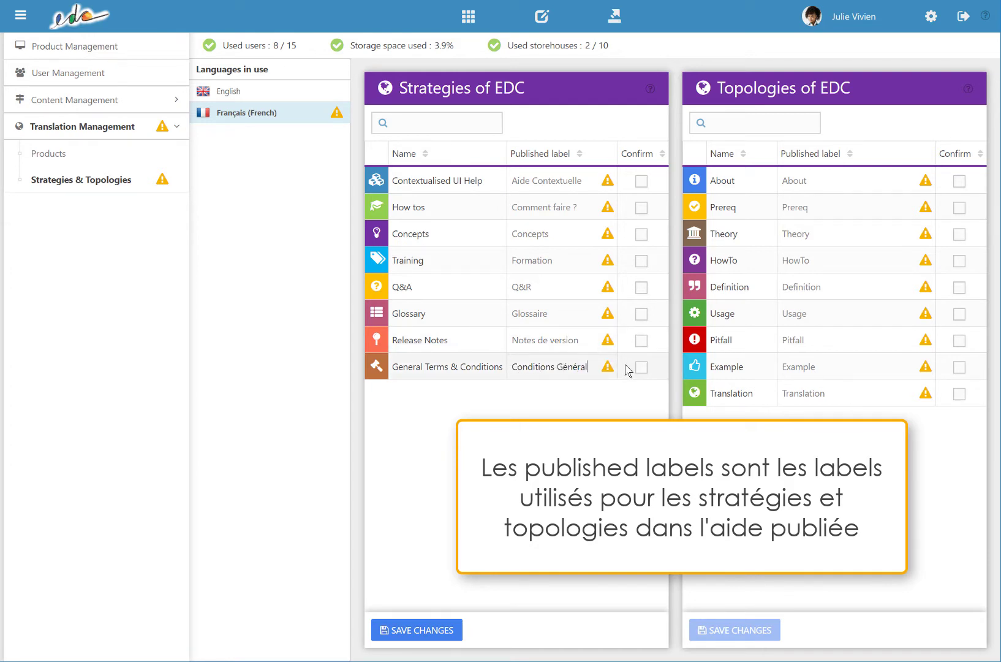
text(es d'Utilisation)
Set the published labels of the About, Prereq and Theory topologies to "En bref...", "Prérequis" and "Un peu de théorie".
text(En )
drag(826, 181, 777, 268)
text(bref...Pre)
text(Un peu de théorie)
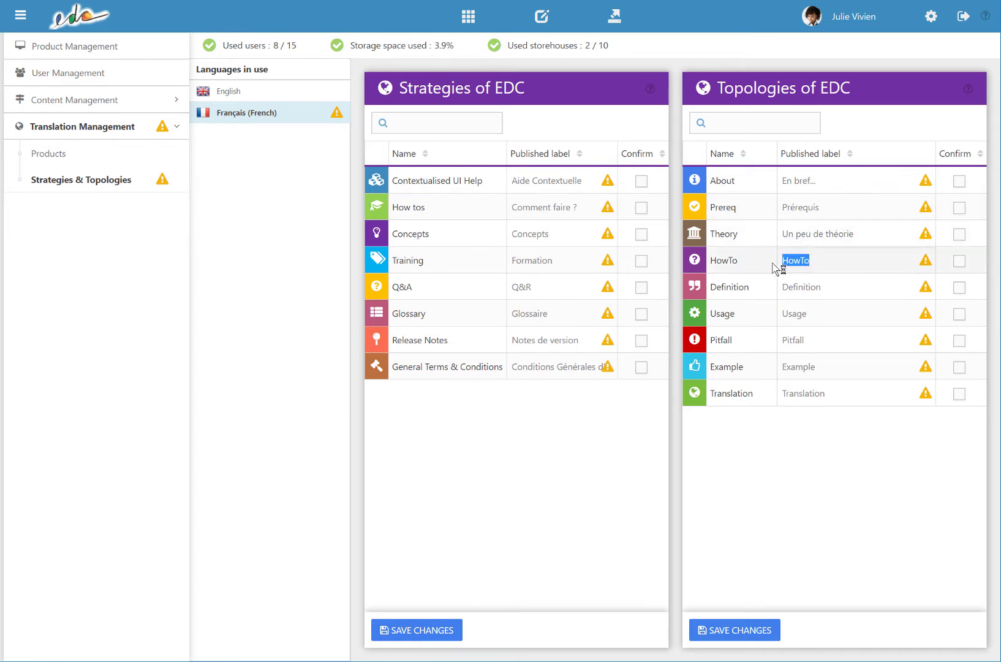
Set the published labels of the HowTo and Definition topologies to "Comment faire ?" and "Définition".
text(Comment faire ?)
click(789, 286)
key(Delete)
text(é)
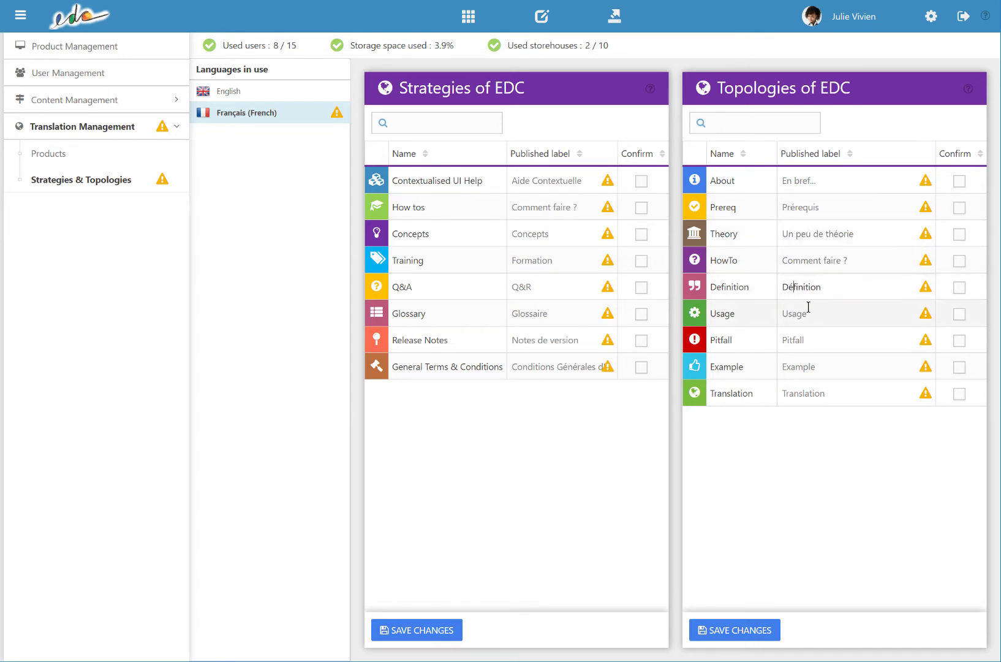
Set the published labels of the Usage and Pitfall topologies to "Utilisation" and "Pièges".
mouse_move(808, 310)
mouse_down()
mouse_move(783, 314)
mouse_move(768, 344)
mouse_up()
text(Utilisation)
text(Pièges)
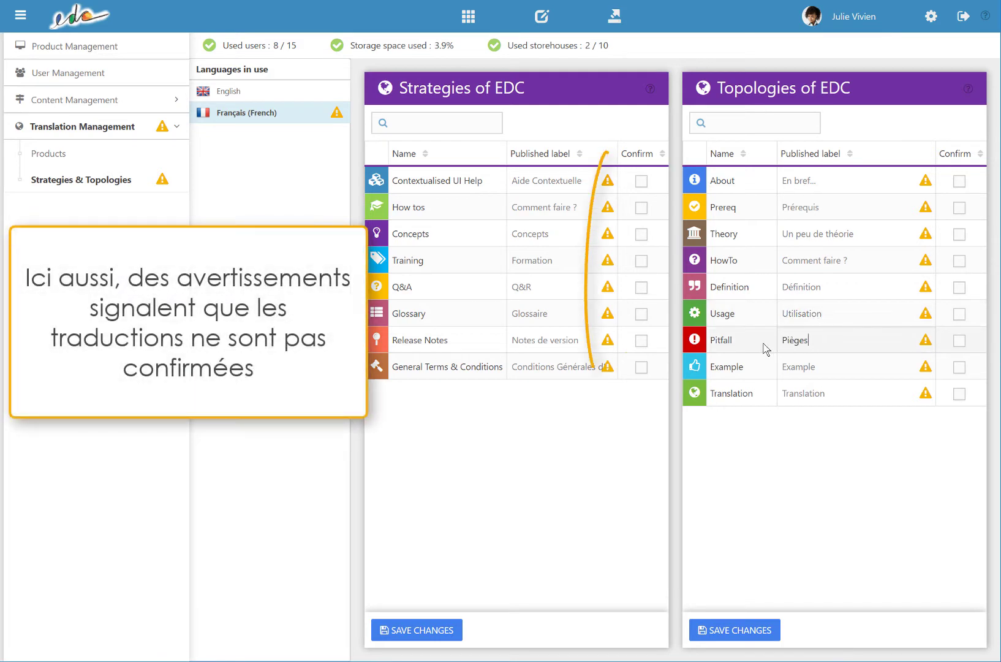
Set the published labels of the Example and Translation topologies to "Exemple" and "Mode Traduction".
click(794, 367)
key(BackSpace)
text(e)
drag(836, 392, 755, 405)
text(Mode Traduction)
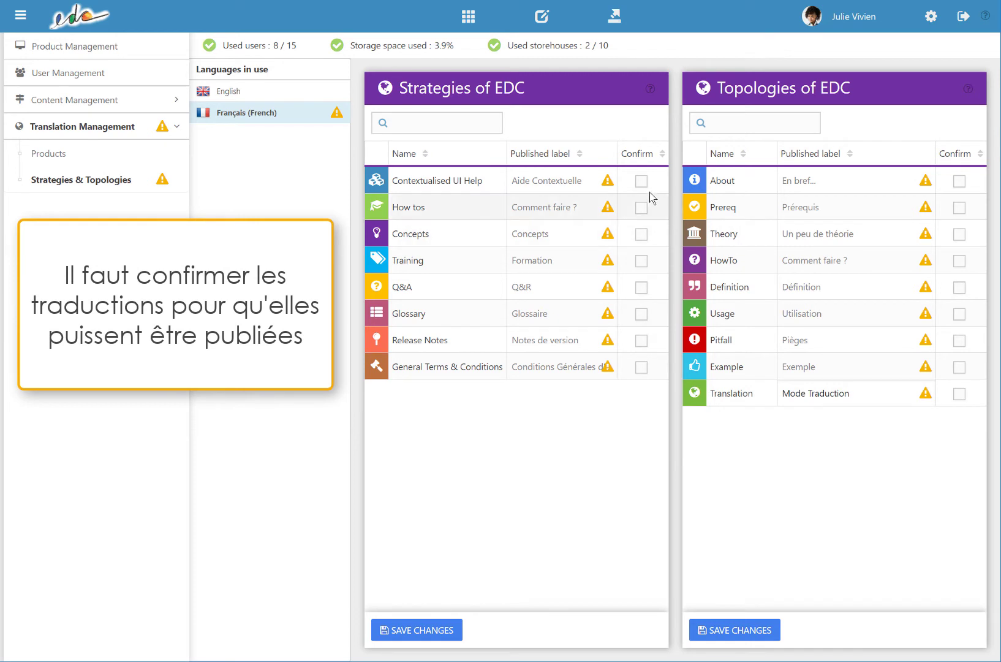
Confirm the French translations of all eight strategies, from Contextualised UI Help to General Terms & Conditions.
mouse_move(611, 185)
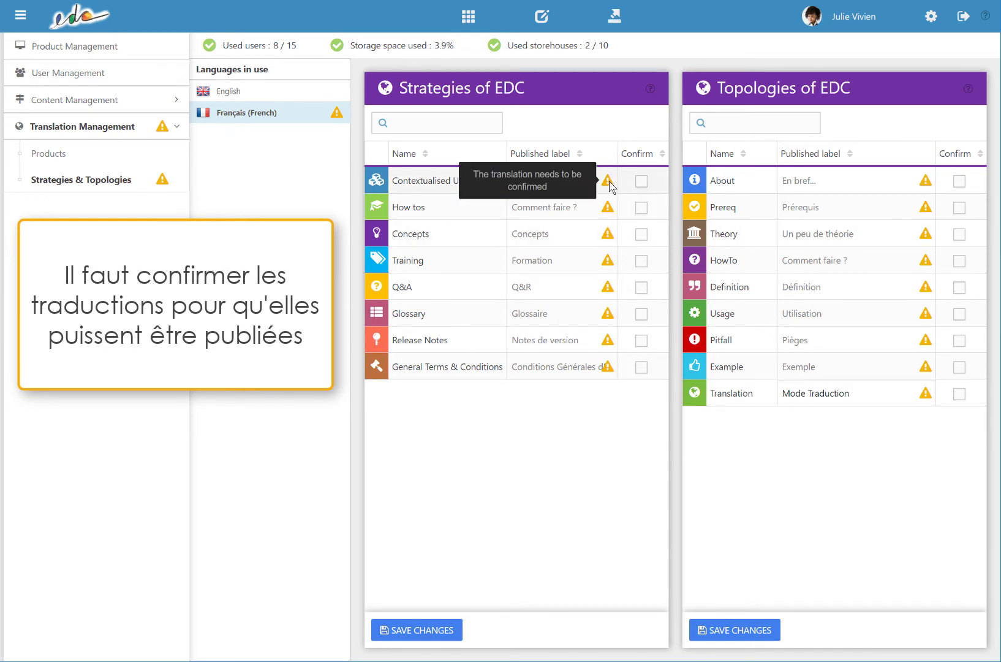
click(642, 181)
click(641, 207)
click(641, 234)
click(642, 261)
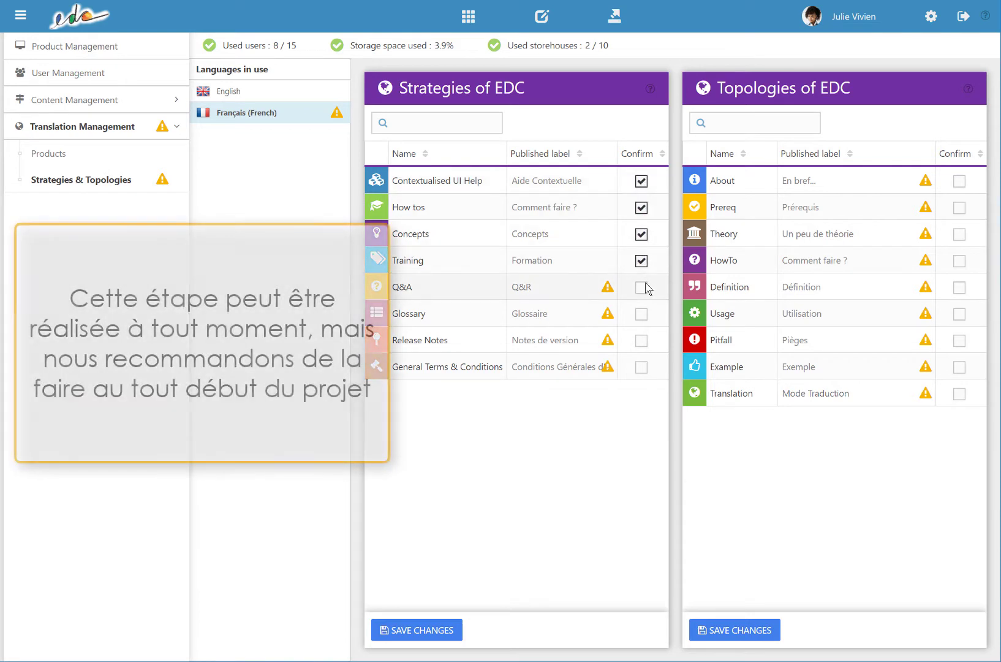
click(642, 287)
click(642, 314)
click(642, 341)
click(641, 367)
Confirm the French translations of all nine topologies, from About to Translation, and save both the topology and strategy changes.
click(960, 182)
click(960, 208)
click(960, 234)
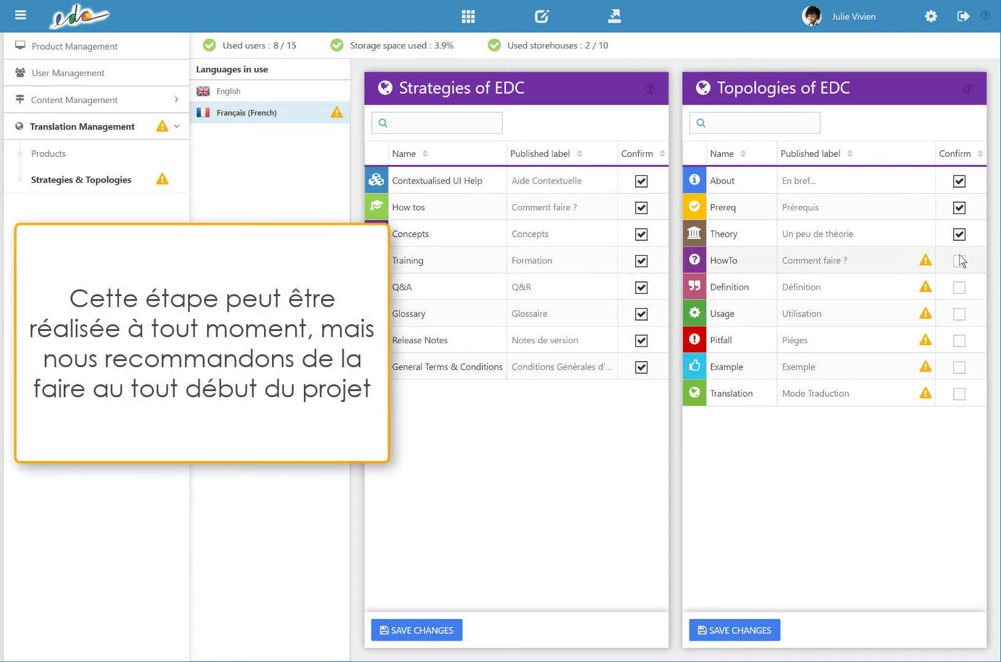
click(959, 261)
click(960, 288)
click(959, 313)
click(959, 340)
click(960, 367)
click(959, 393)
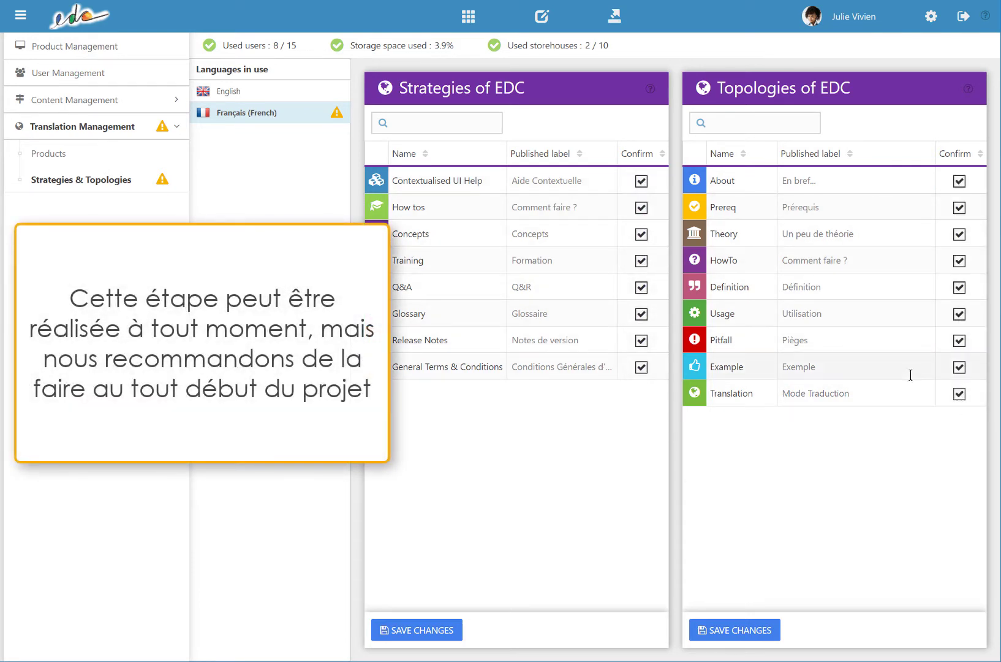
click(771, 637)
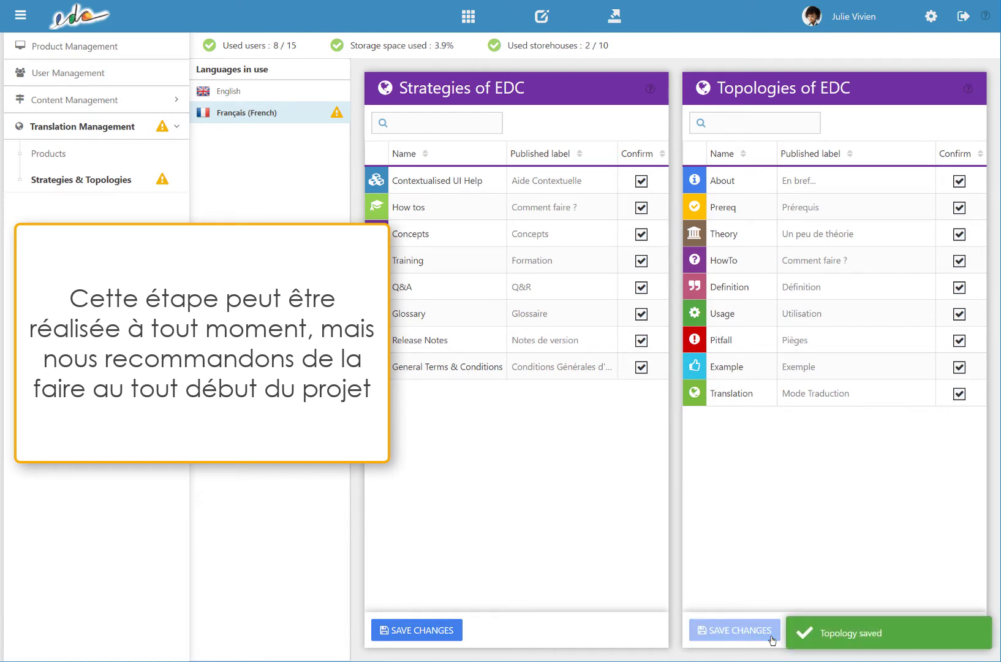
click(433, 638)
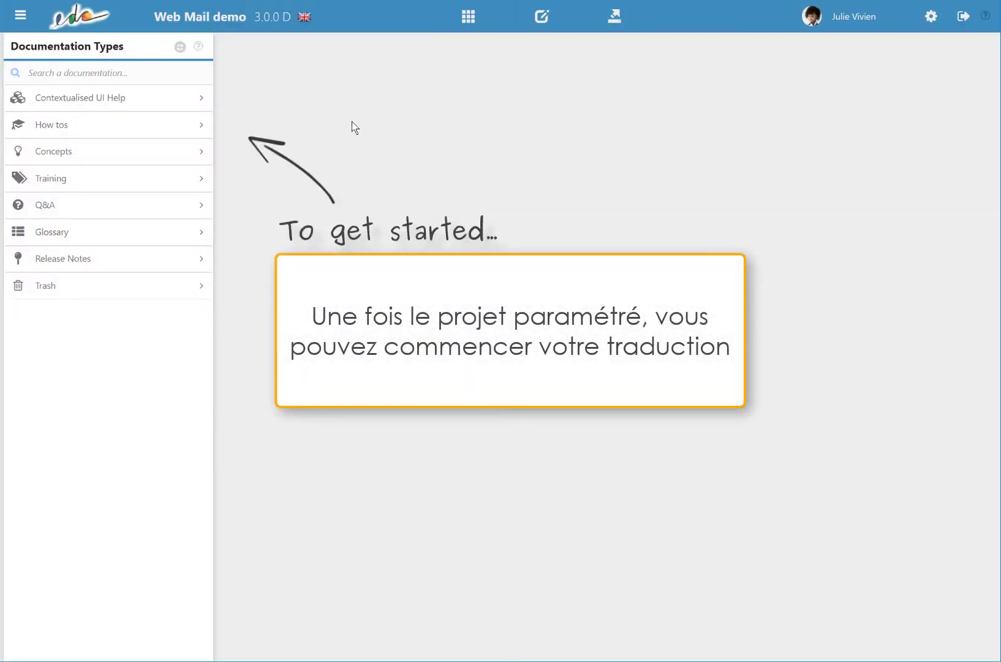
Open the Webmail showcase document under Contextualised UI Help and display its English images.
click(202, 101)
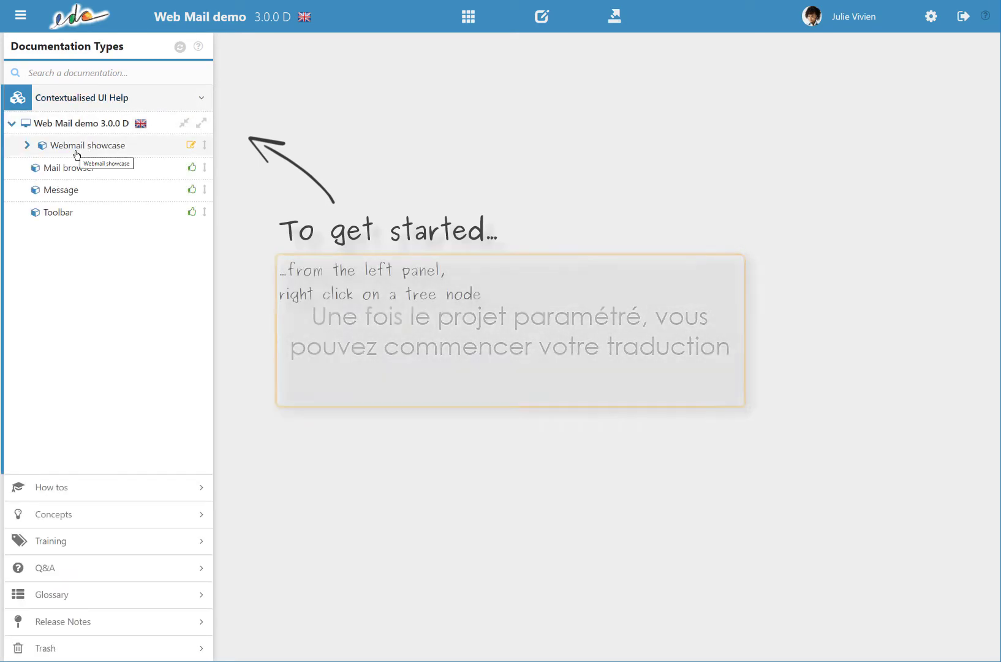
click(77, 153)
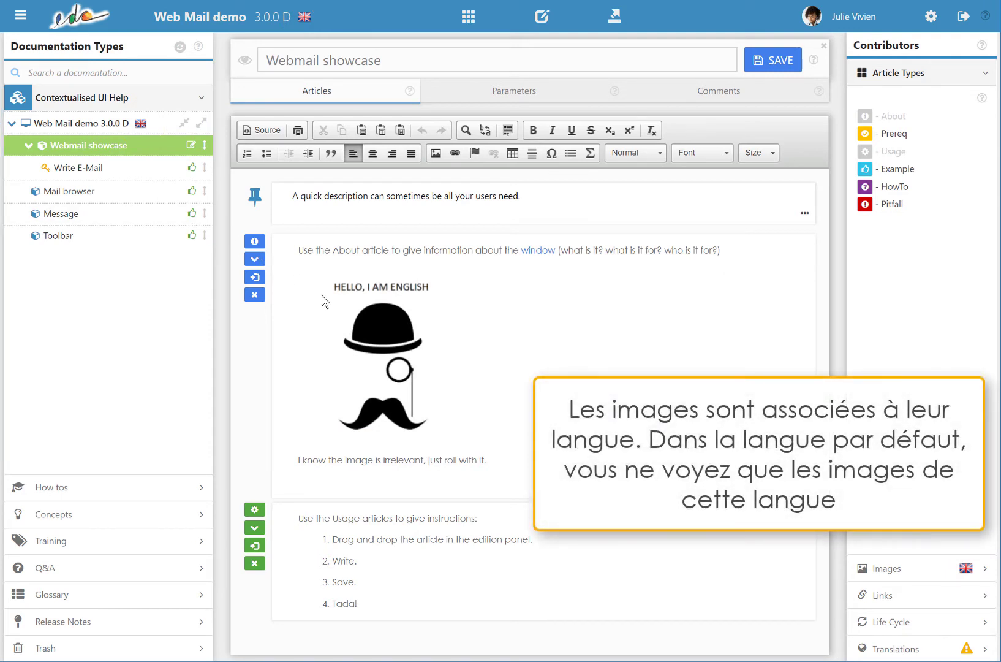
click(923, 568)
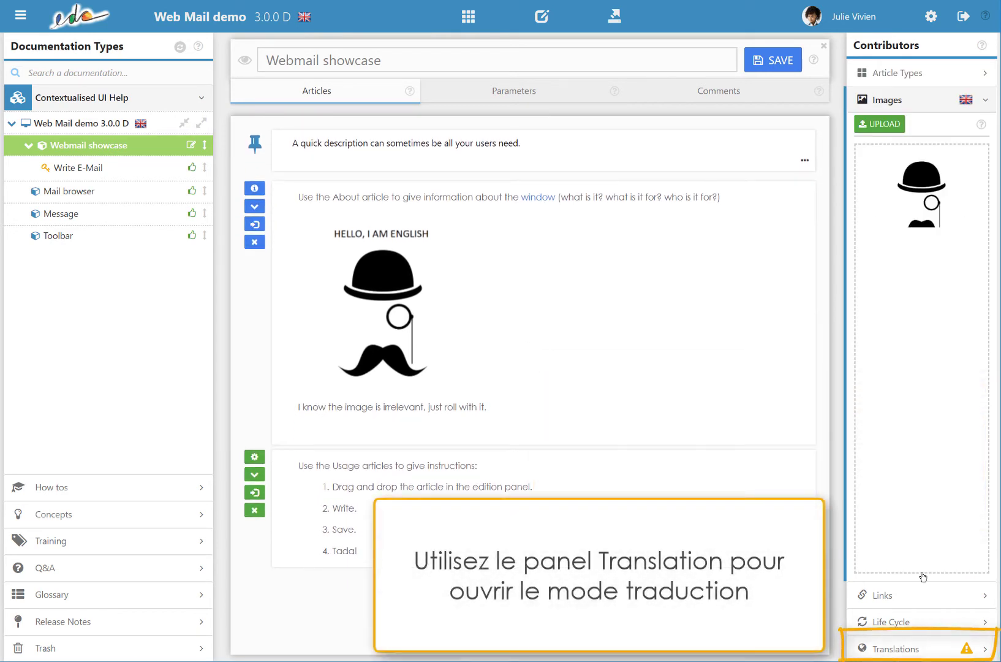
Open the Webmail showcase document in French translation mode.
click(929, 632)
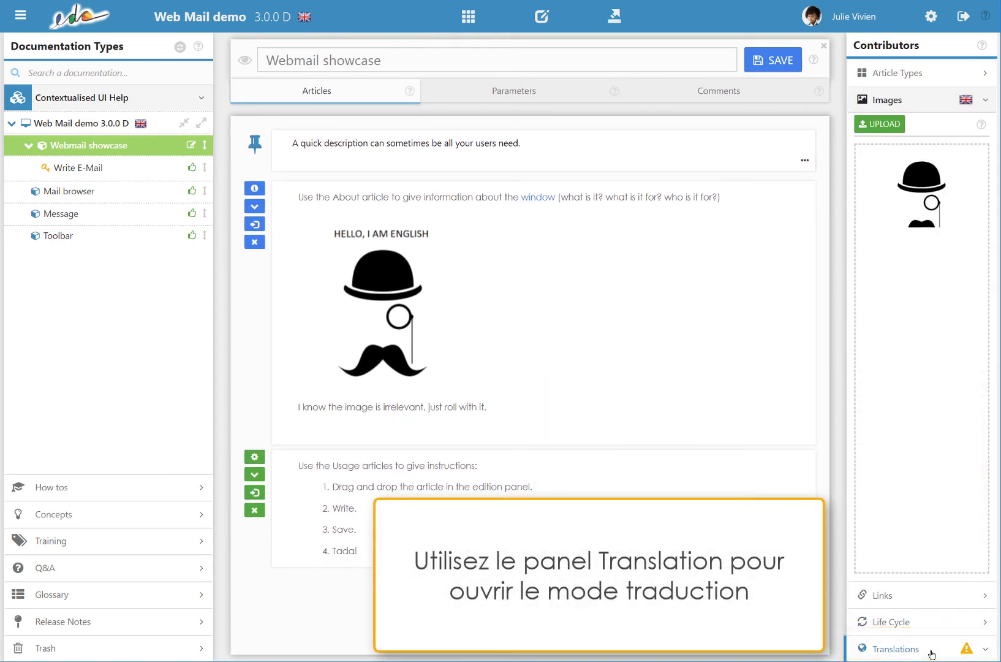
click(931, 651)
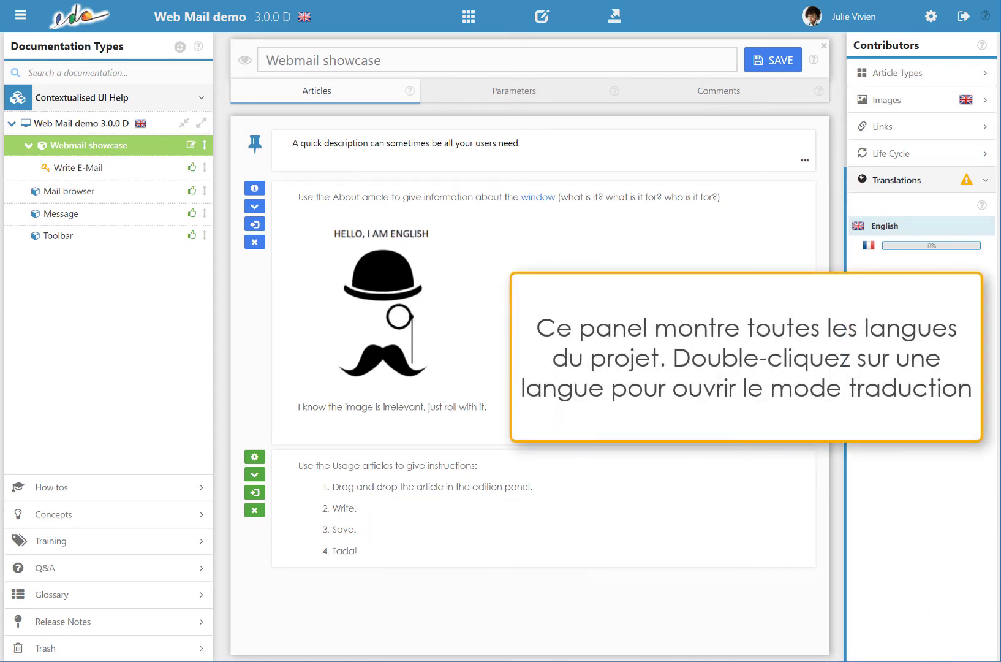
double_click(904, 251)
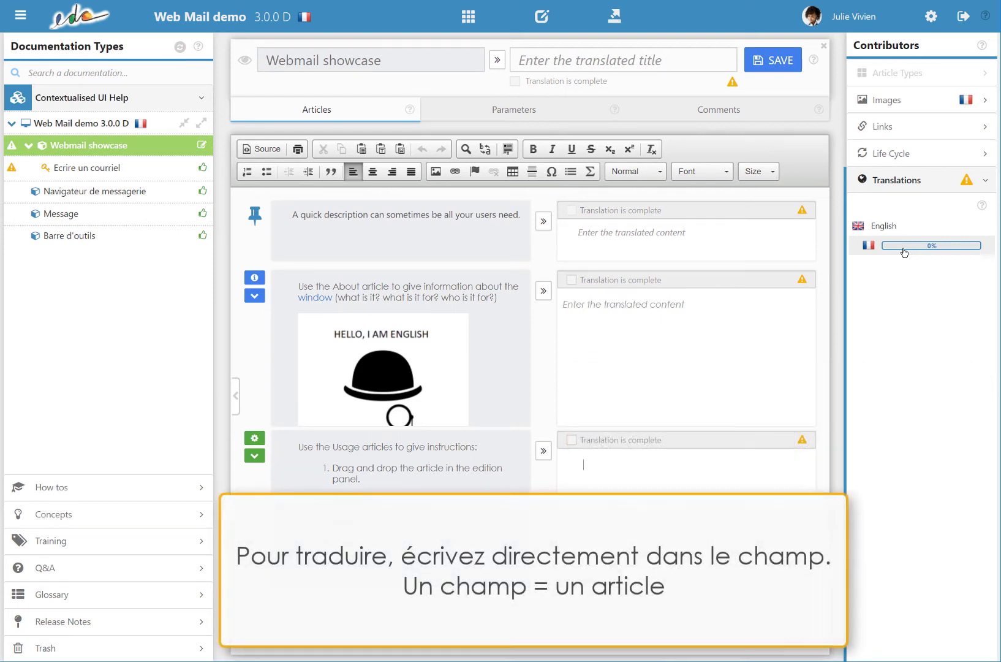
Enter the title "Démonstrateur Webmail" and the description translation "Une description rapide peut parfois être tout ce dont vos utilisateurs ont besoin.".
click(697, 61)
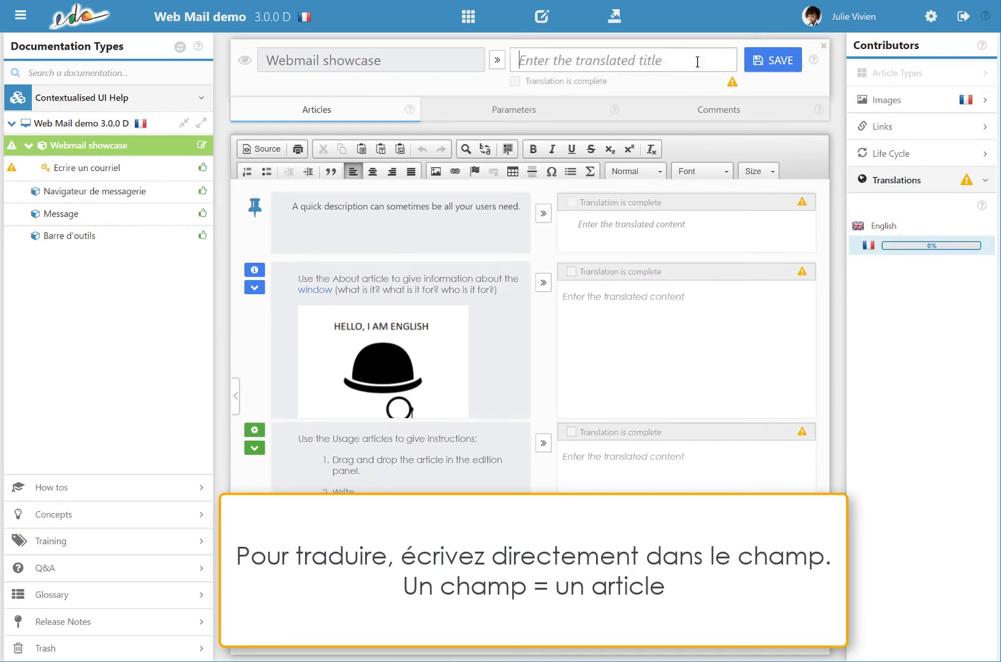
text(Démonstrateur Webmail)
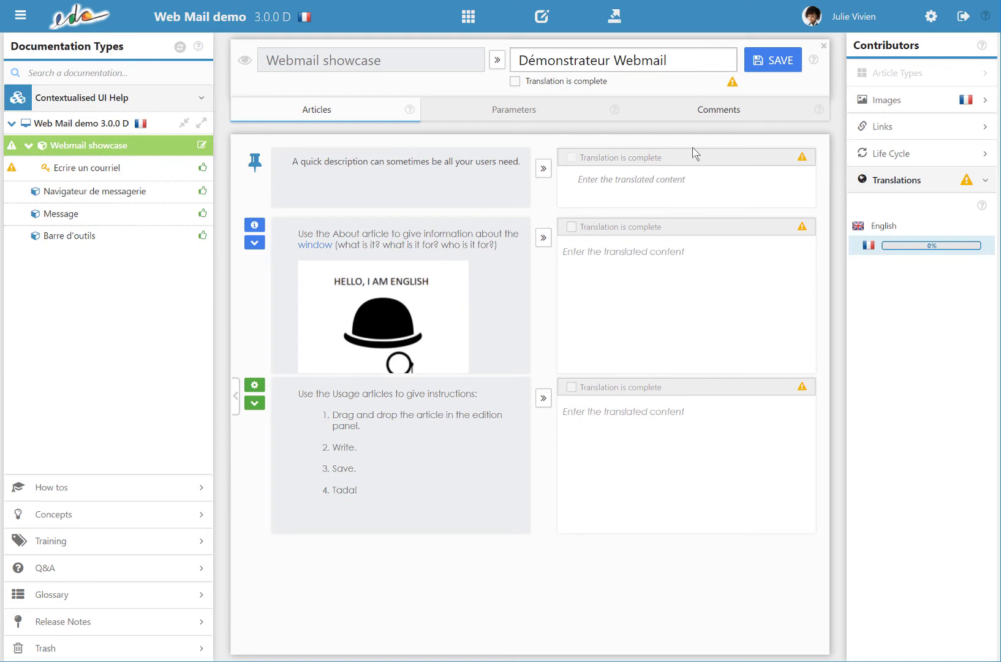
click(689, 182)
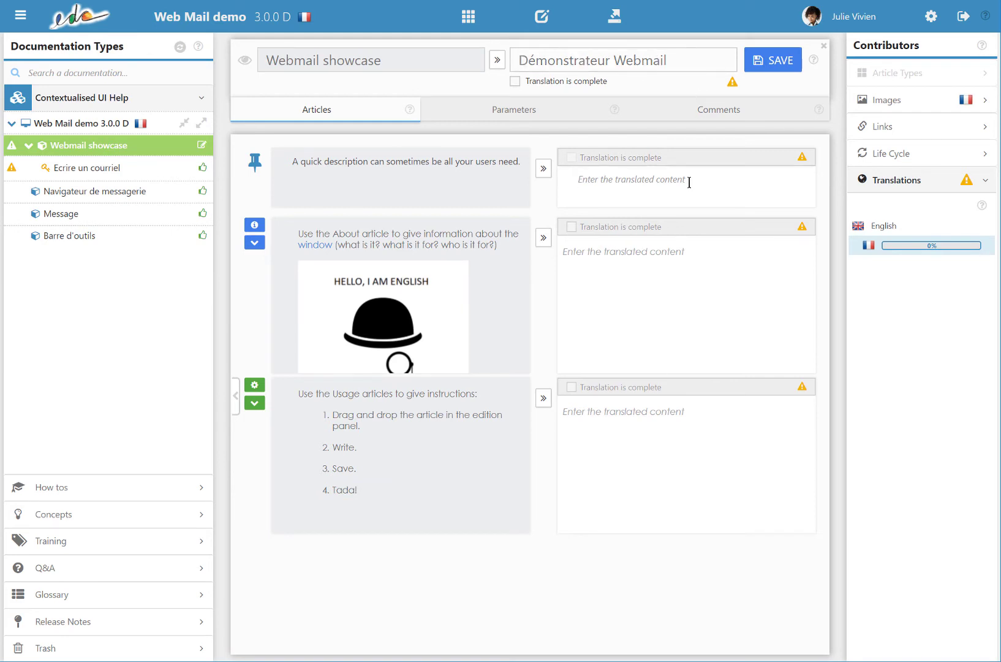
text(Une description rapide peut parfois être tout ce dont vos utilisateurs ont besoin)
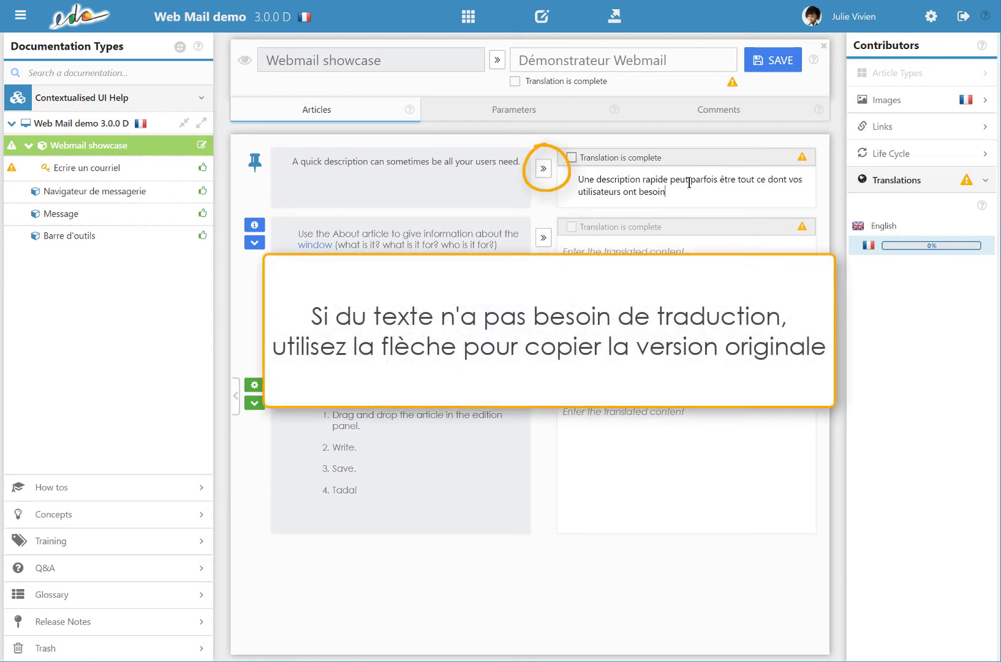
text(.)
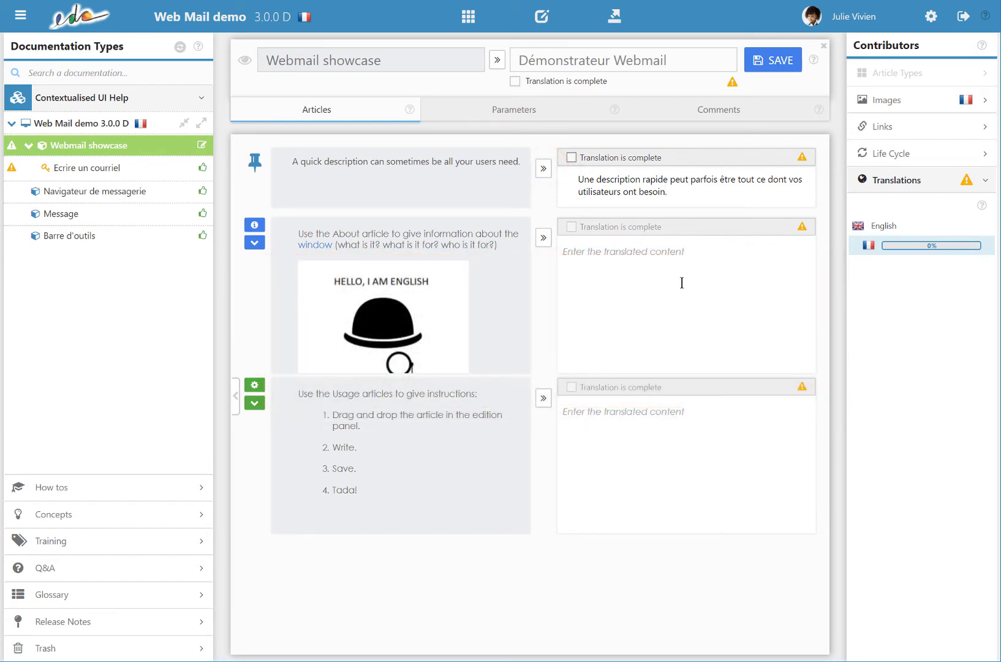
Translate the About article as "Utilisez l'article A propos pour donner des informations sur la fenêtre (à quoi sert-elle ? à qui est-elle destinée ?).".
click(682, 282)
text(Utilisez l'artic)
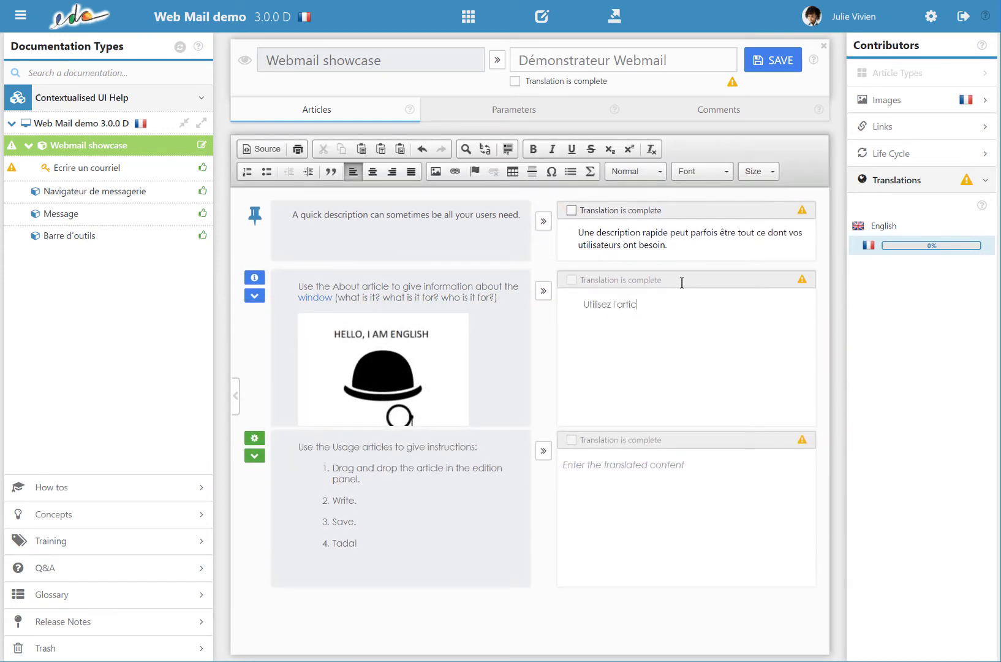
text(le A propos pour donner des informations sur la fenêtre)
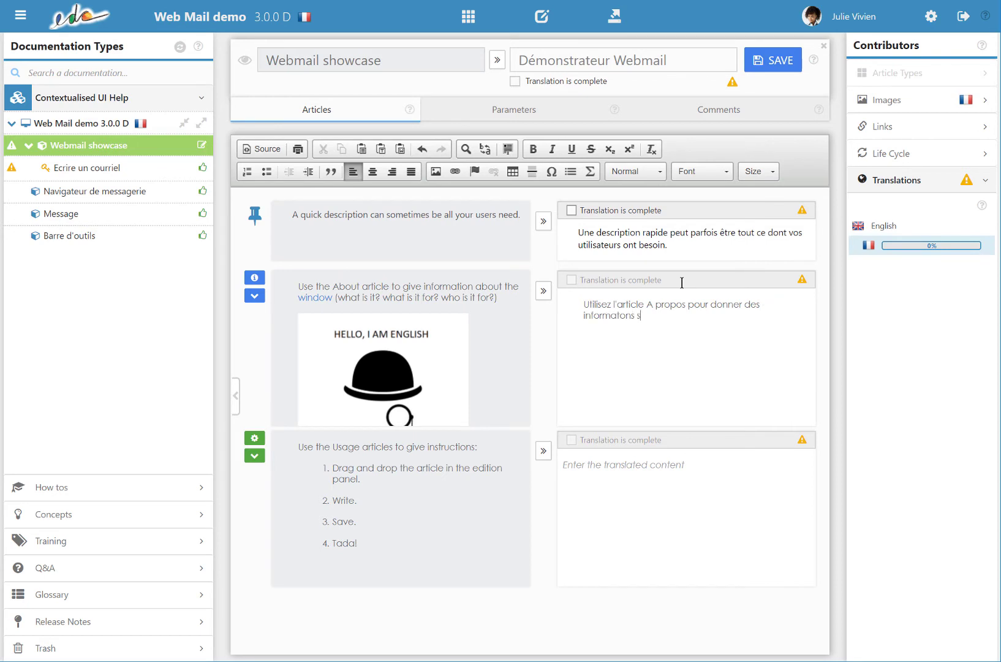
text( (à quoi sert-elle )
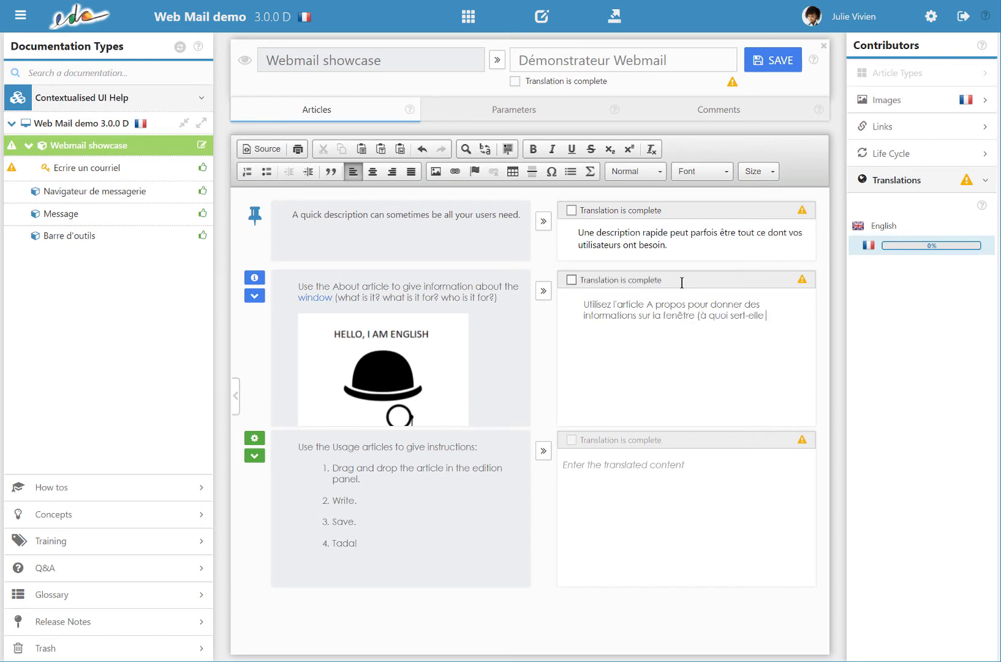
text(? à qui est-elle destinée ?).)
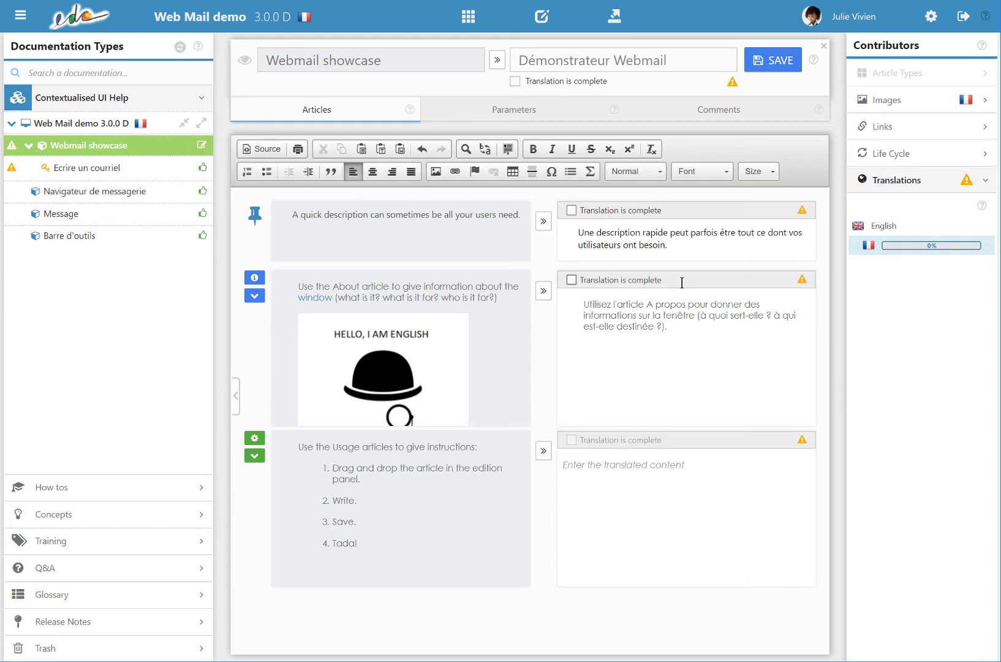
Translate the Usage article's introductory line as "Utilisez les artiles d'utilisation pour donner des instructions :".
click(638, 508)
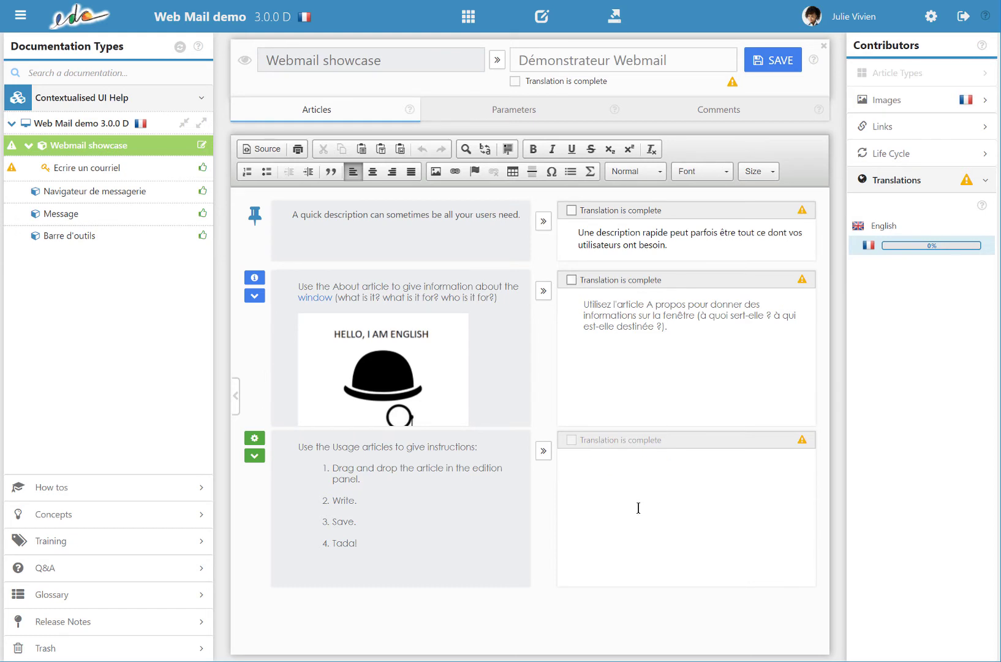
text(Utilisez les artiles d'utilisation pour donner)
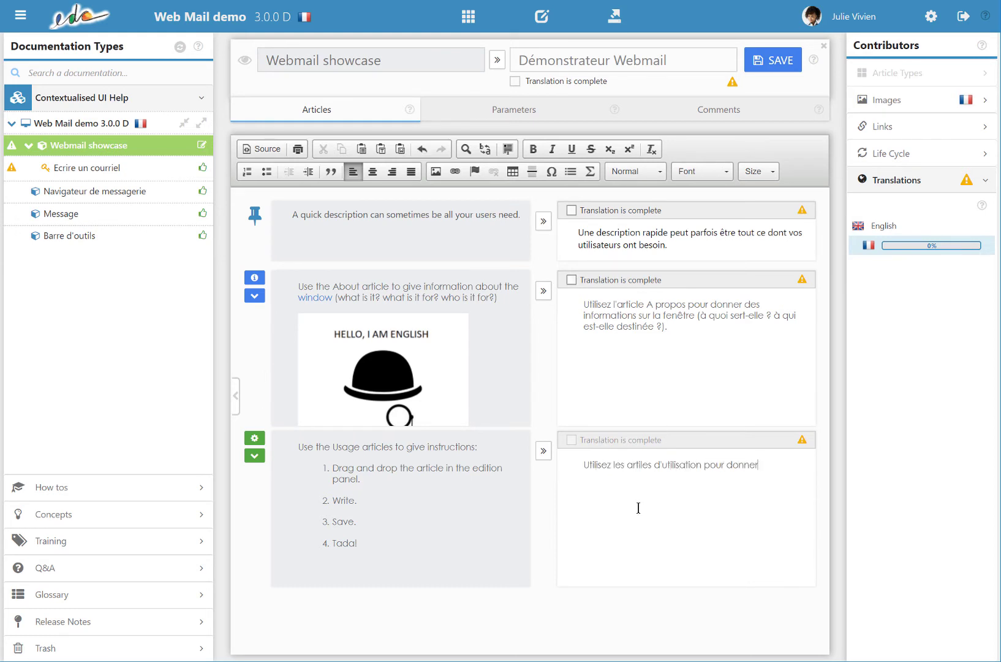
text( des instructions :)
key(Return)
Add a numbered list to the Usage translation: "Faites glisser et déposez l'article dans le panneau d'édition.", "Ecrivez.", "Sauvegardez.", "Tada !".
click(246, 172)
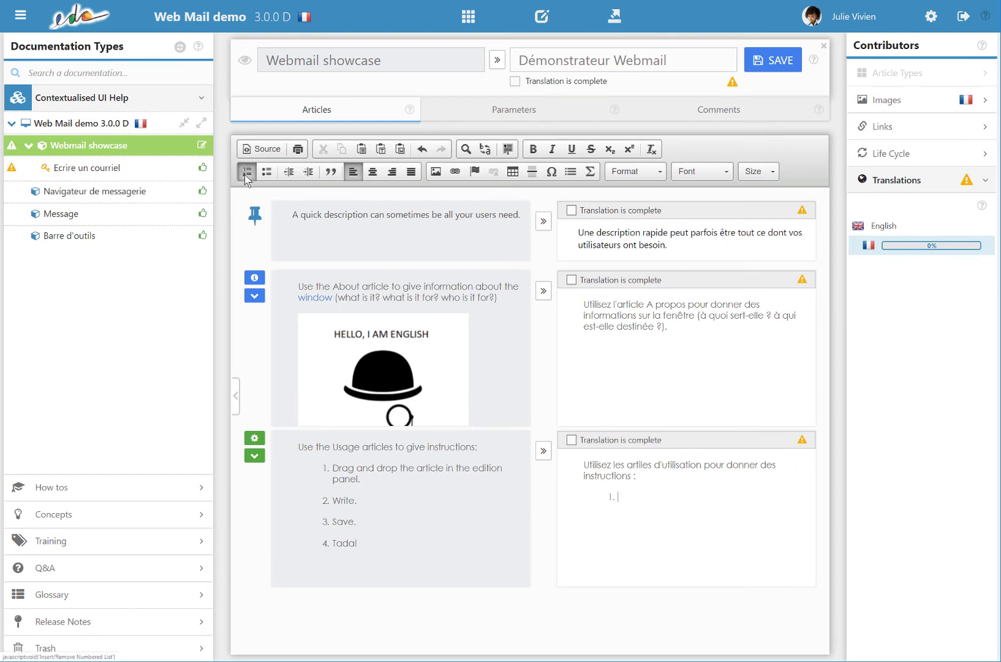
text(Faites glisser et déposez l'article dans le panneau d'édition. 2. Ecri)
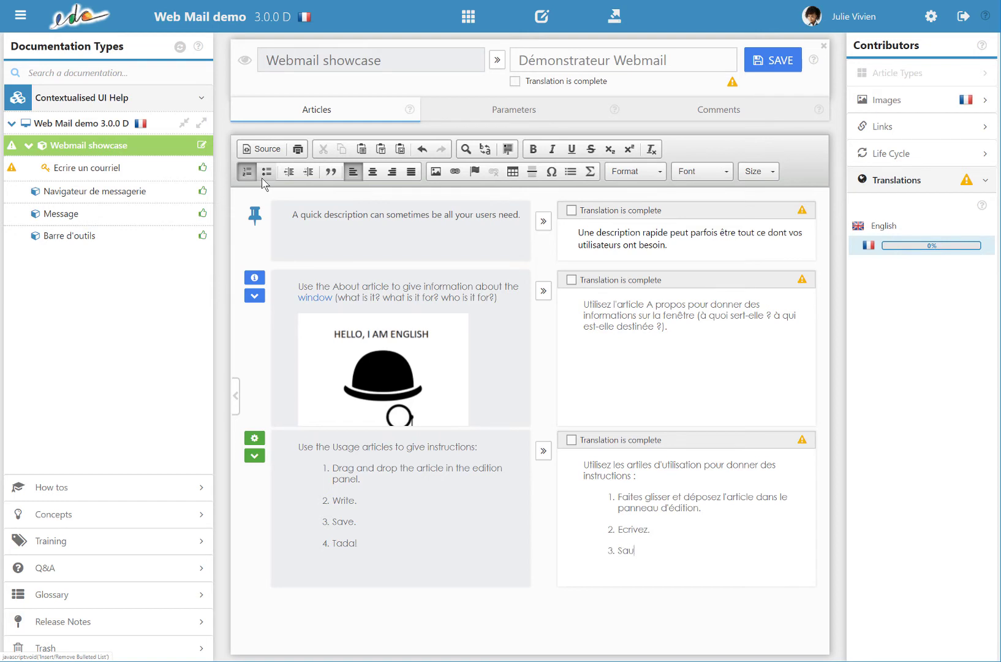
text(vez. 3. Sauvegardez.)
key(Return)
text(Tada !)
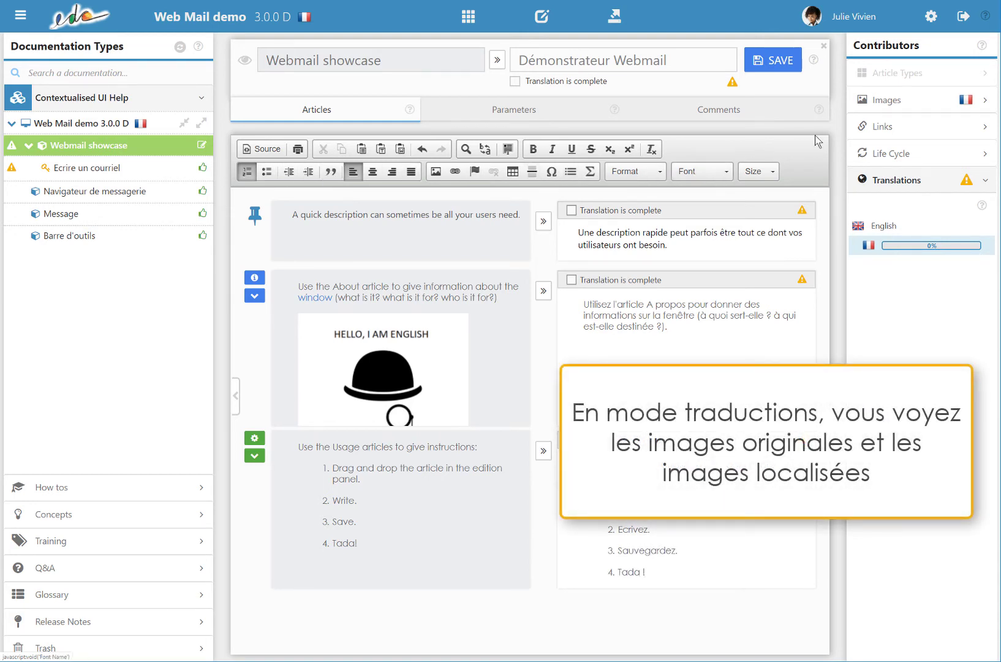
Insert the French image in the About translation, adding "Je sais que cette image n'a rien à voir avec le propos, faites comme si vous n'aviez pas vu.".
click(911, 108)
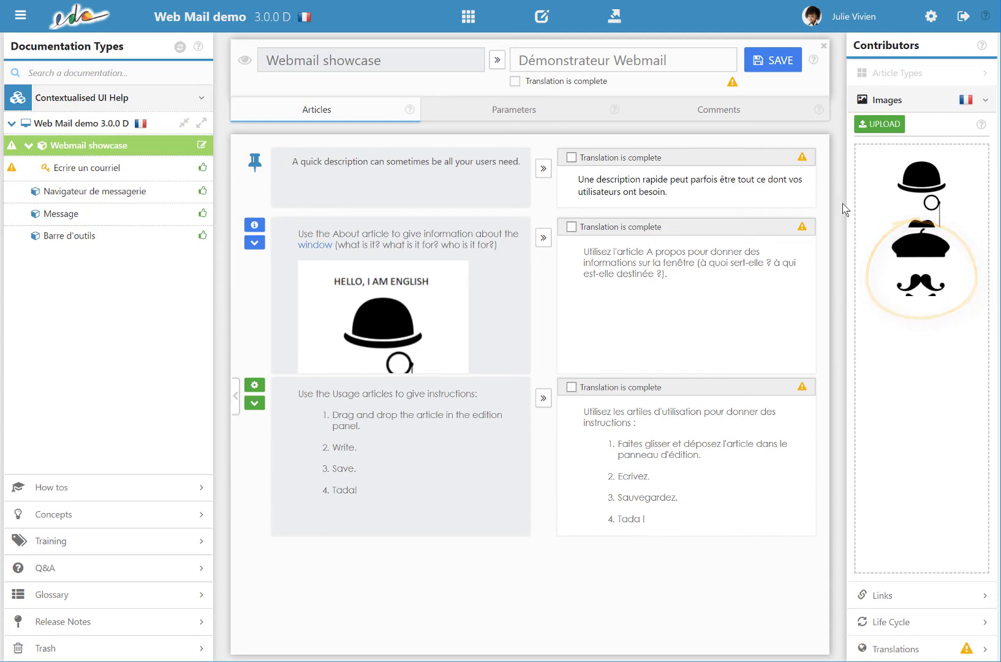
drag(895, 270, 607, 318)
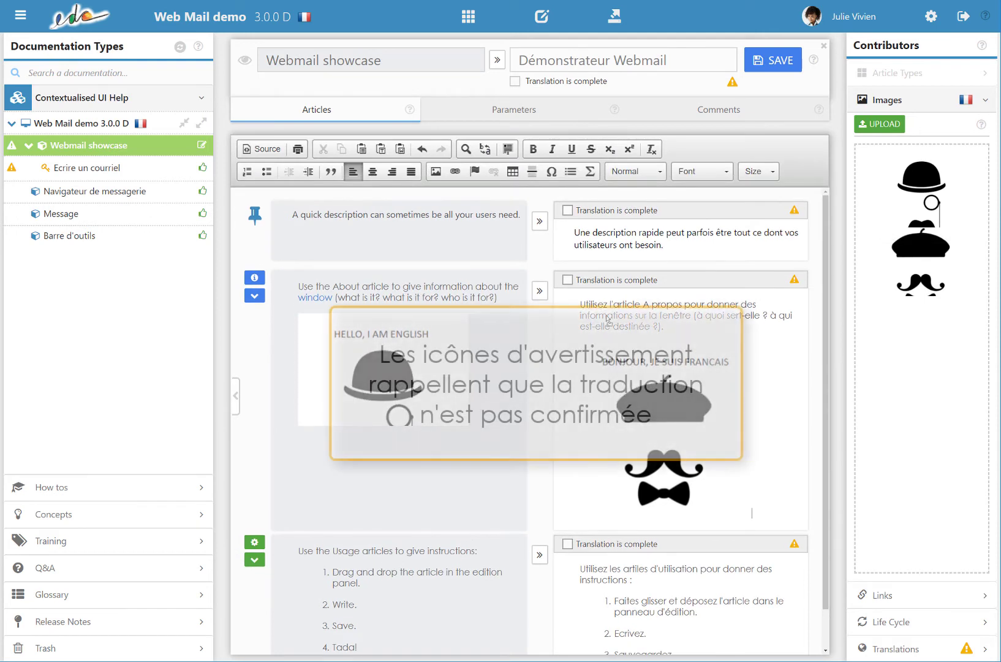
text(Je sais que ce)
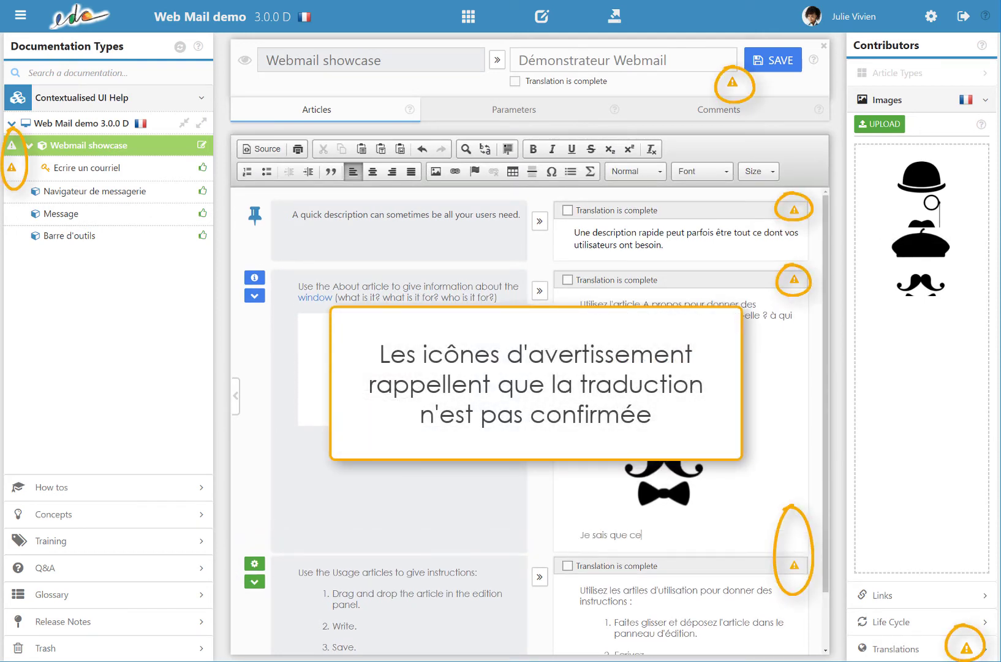
text(tte image n'a rien à voir avec le propos, faites comme si vous n'aviez pas vu.)
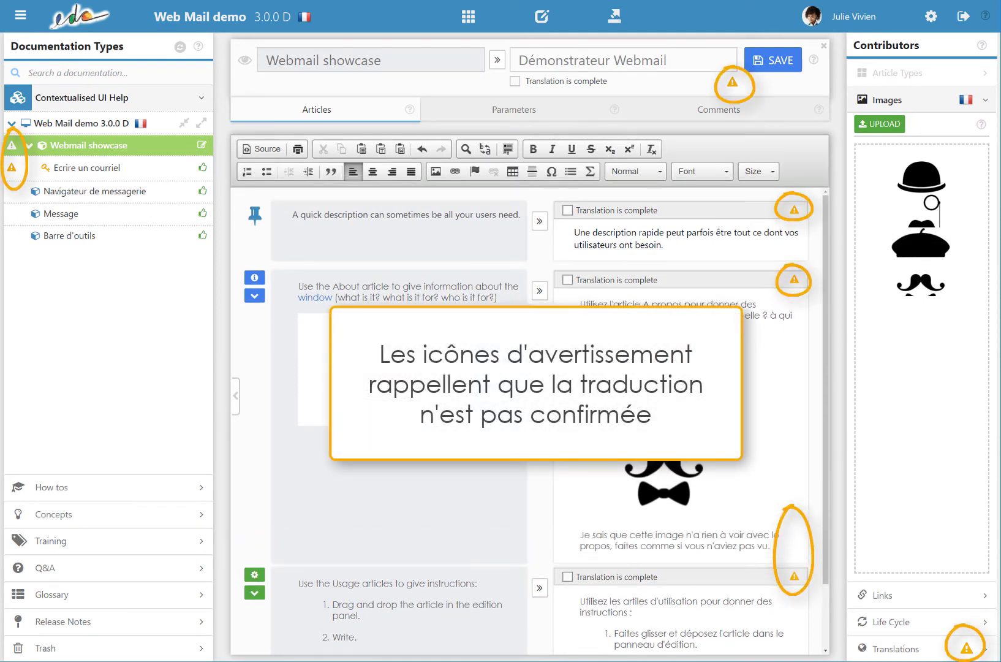
Show the document's translation progress instead of the images and hide the English source text.
click(984, 101)
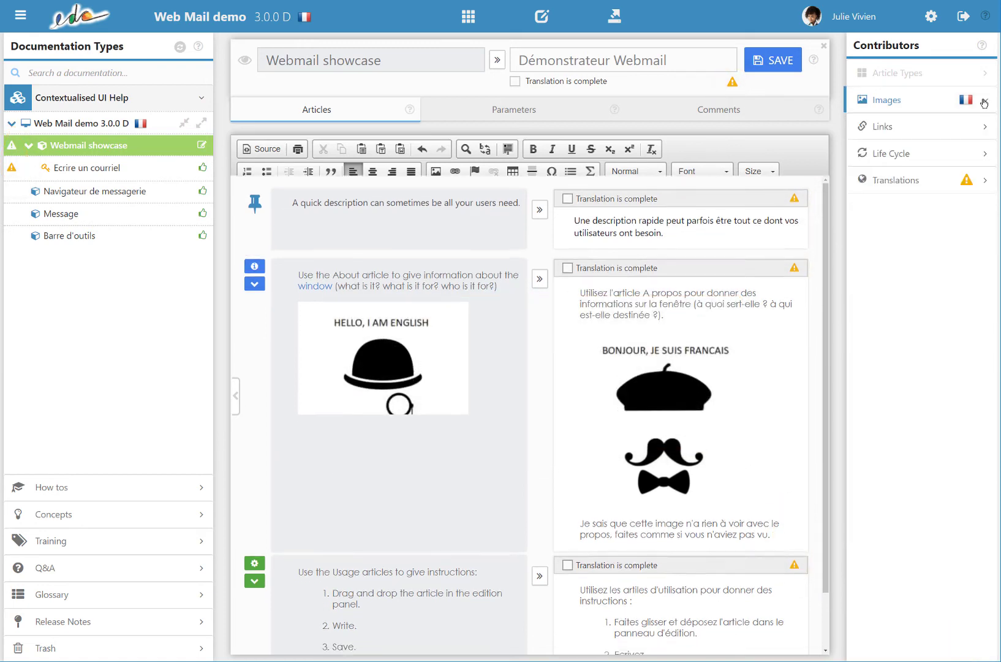
click(986, 185)
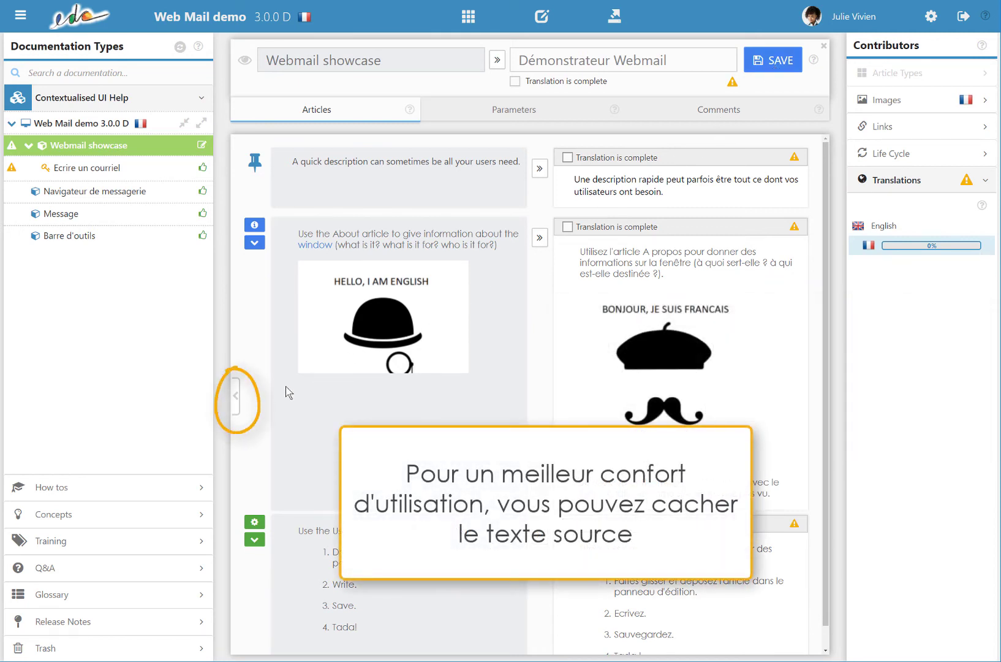
click(238, 399)
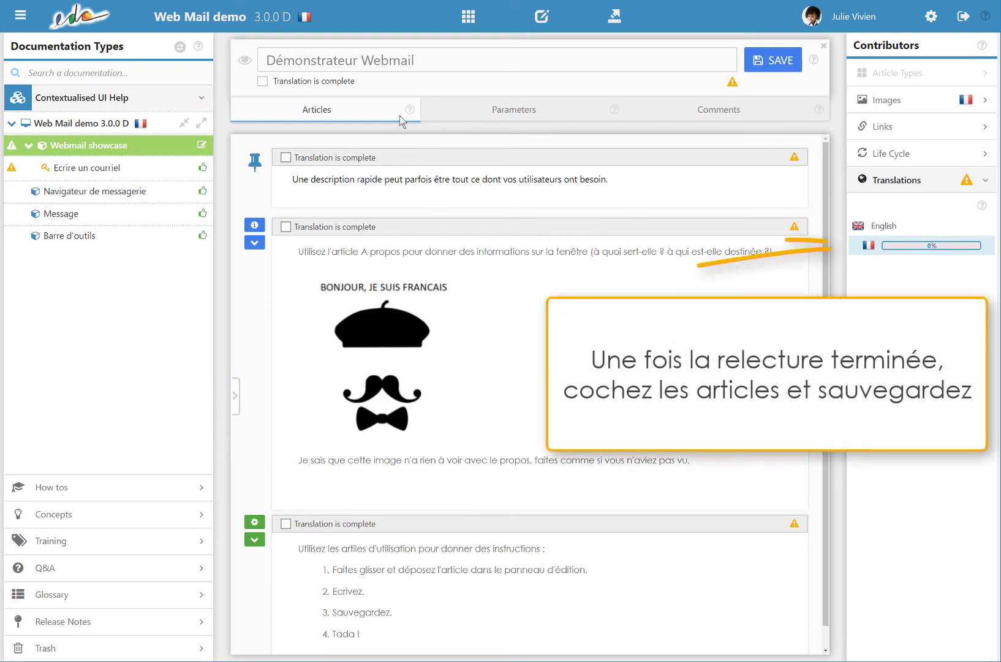
Mark the French title, description, About and Usage translations as complete and save the document.
click(274, 82)
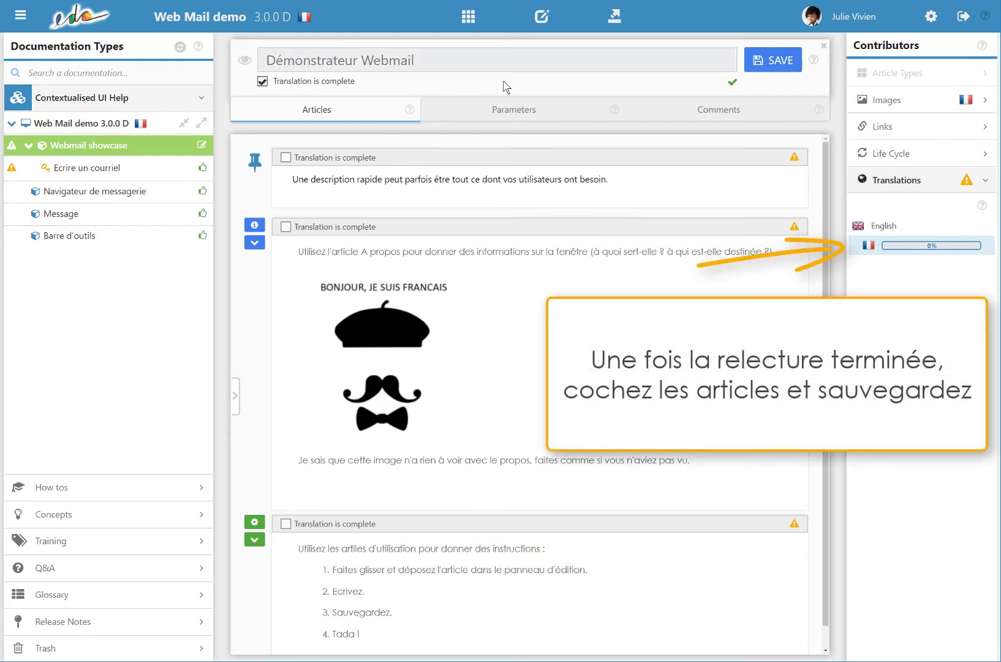
click(771, 64)
click(288, 160)
click(285, 227)
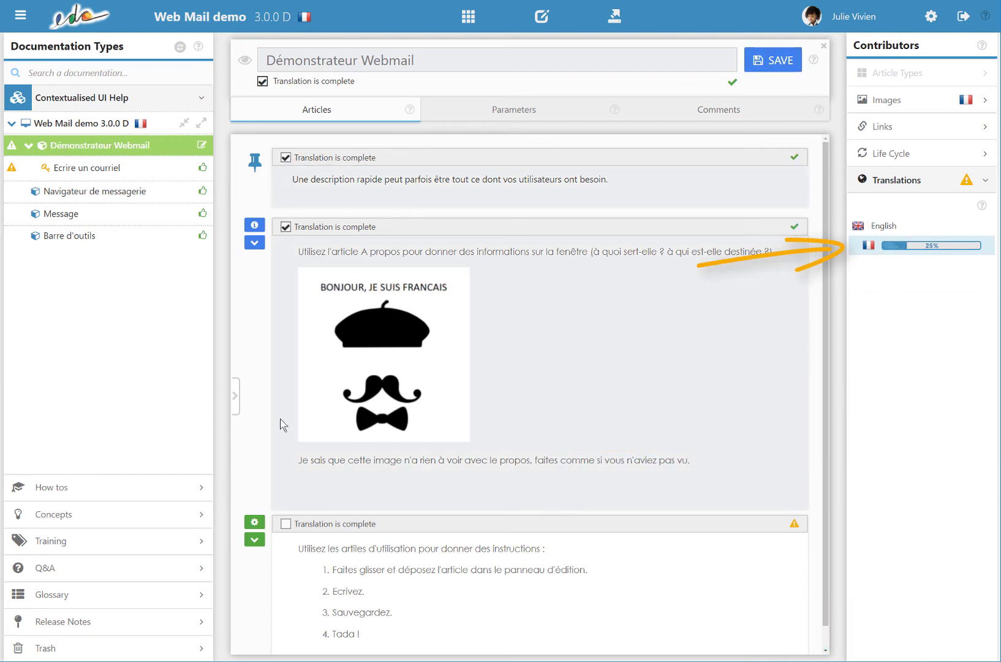
click(285, 524)
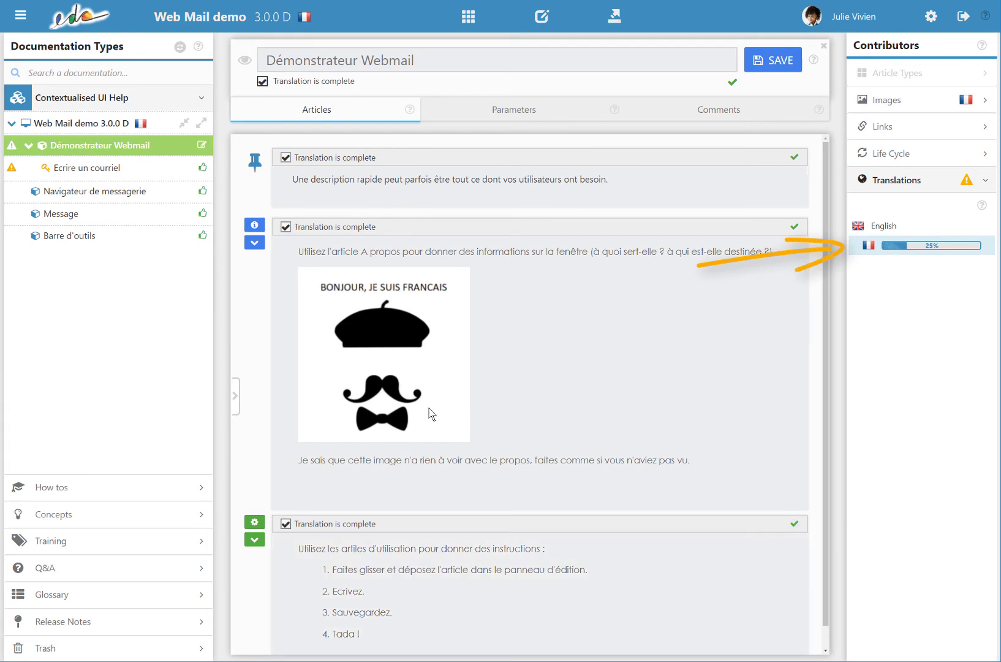
click(767, 62)
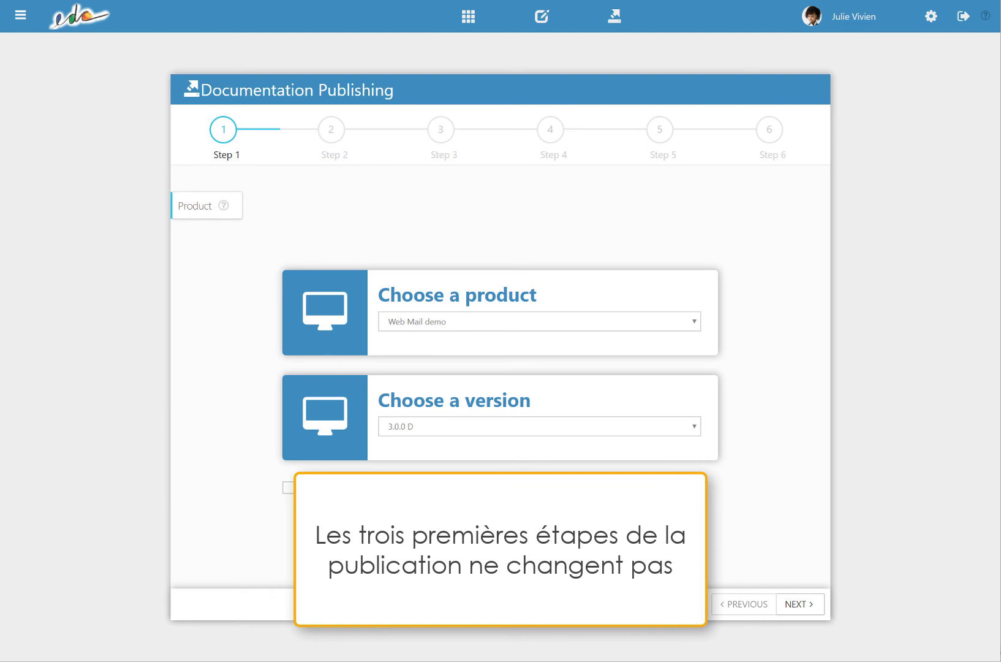
Set up publishing of Web Mail demo 3.0.0 D as a Web Html 5.0 package with all strategies, validated content, English and French.
click(792, 605)
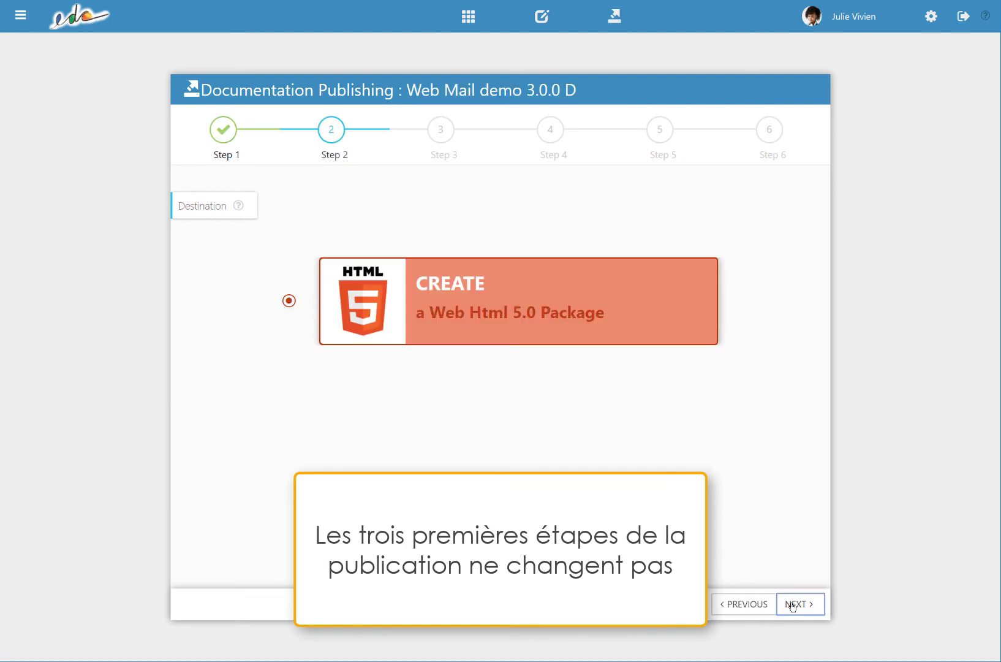
click(792, 605)
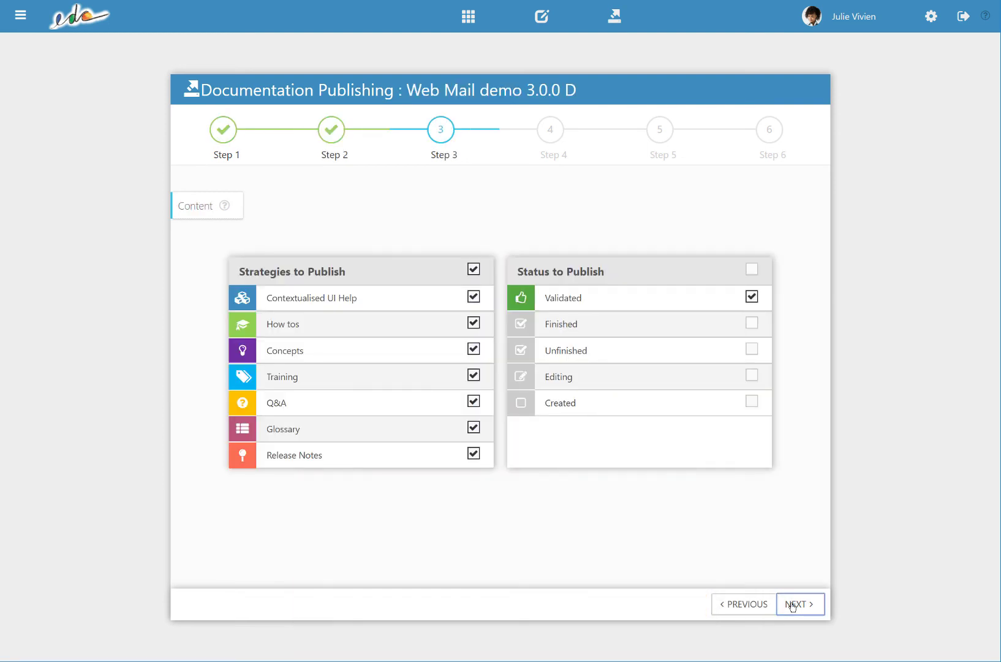
click(792, 605)
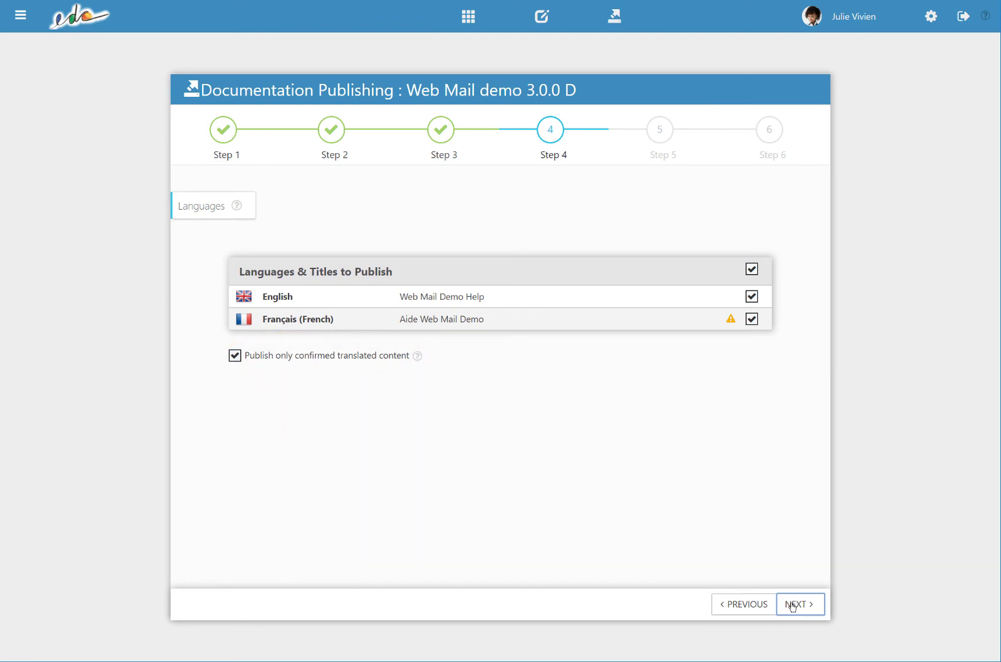
click(792, 605)
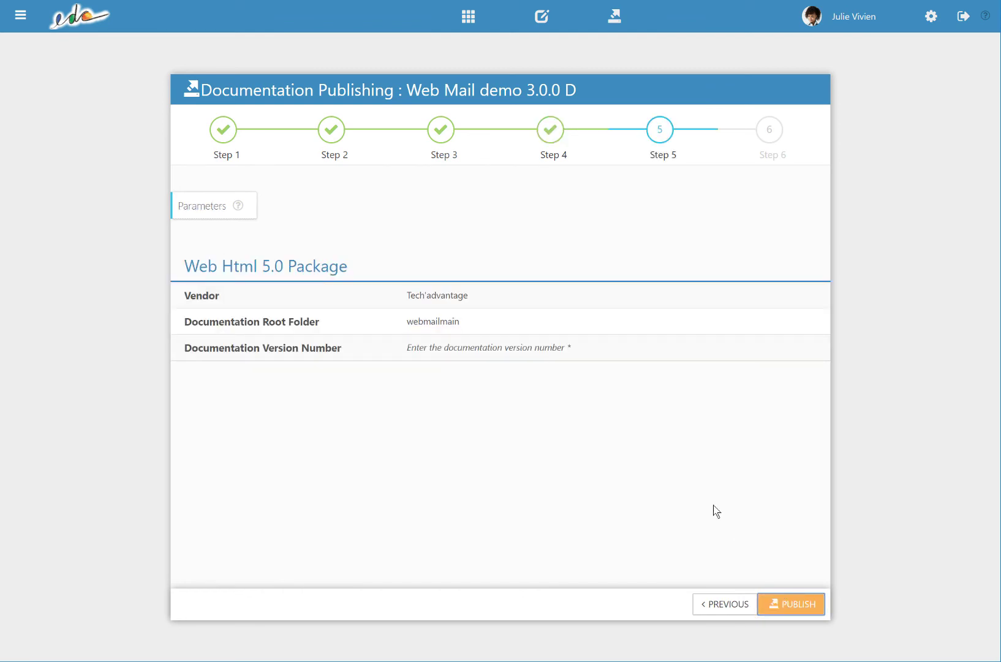
Set the documentation version number to 3.0.0, publish the package and download the resulting archive.
click(558, 353)
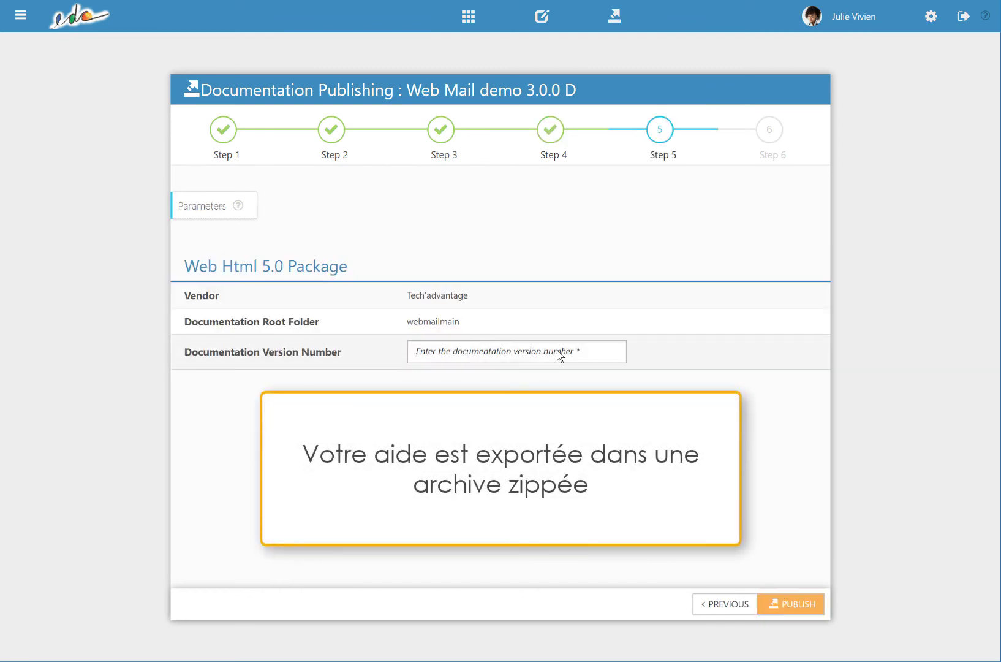
text(3.0.0)
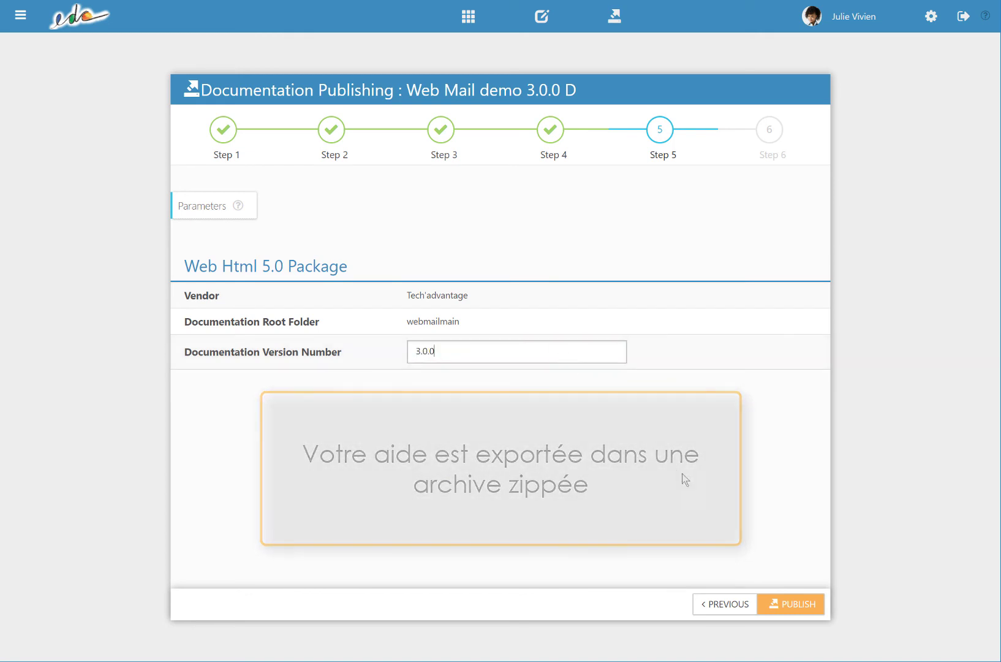
click(770, 593)
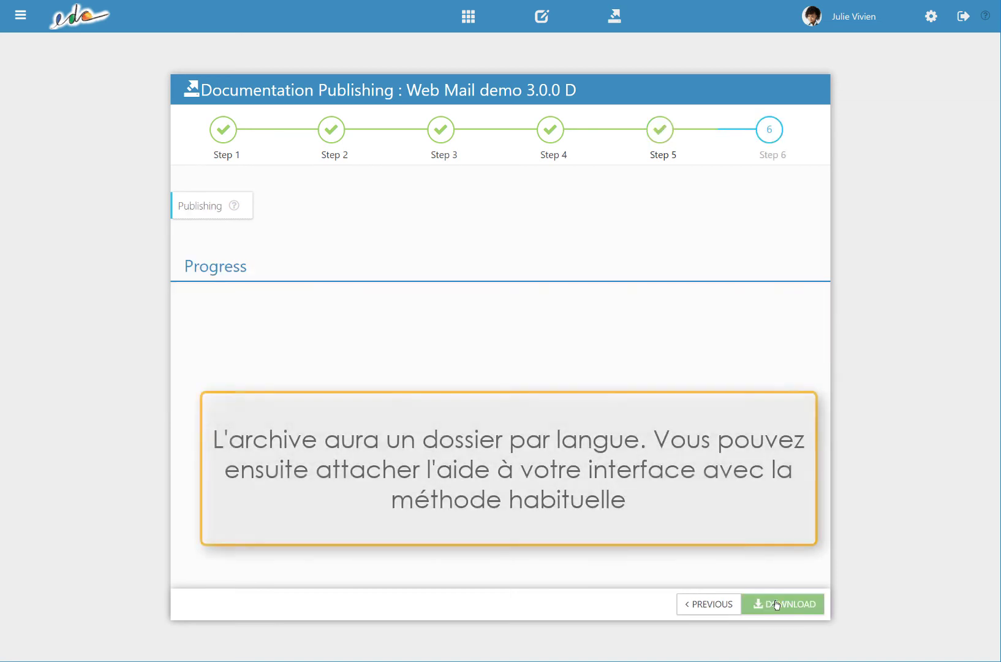
click(775, 604)
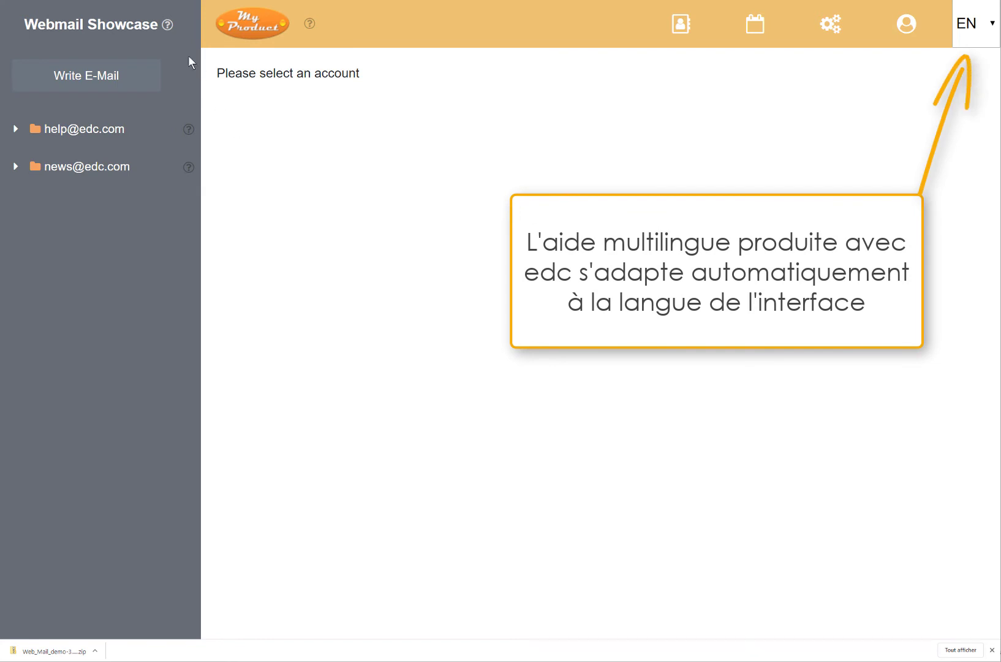
Switch to the Webmail Showcase demo application and display the contextual help of its title in the English interface.
click(168, 29)
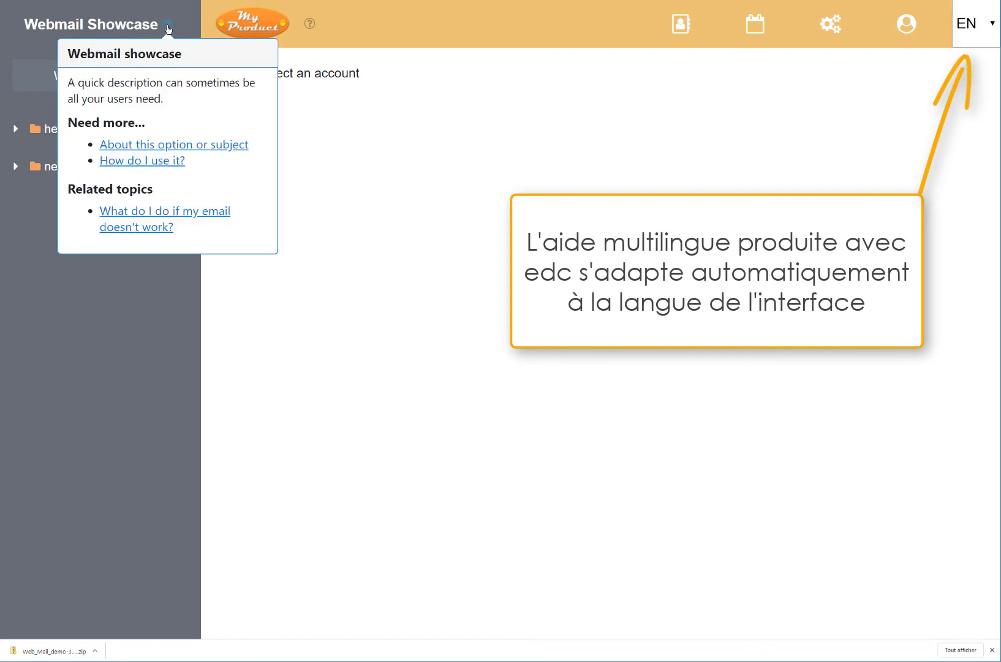